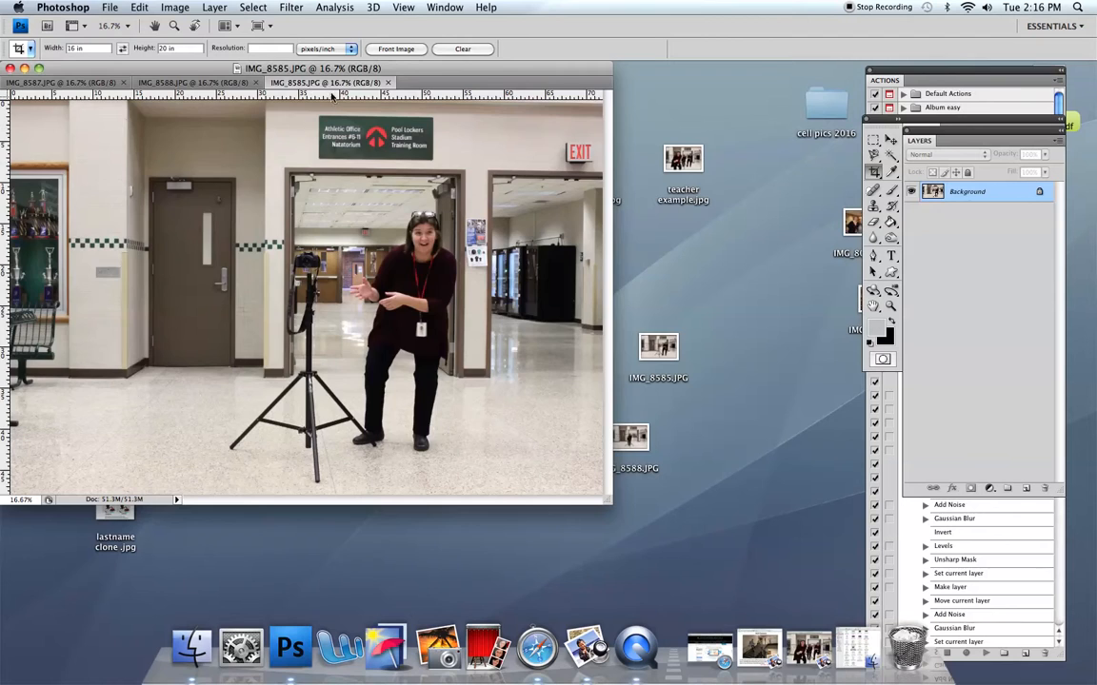
# - Separate the three tabbed photos into floating windows, reduce each view to 8.33% and spread the windows out side by side
pyautogui.moveTo(187, 90); pyautogui.dragTo(179, 152)
pyautogui.moveTo(196, 68); pyautogui.dragTo(281, 116)
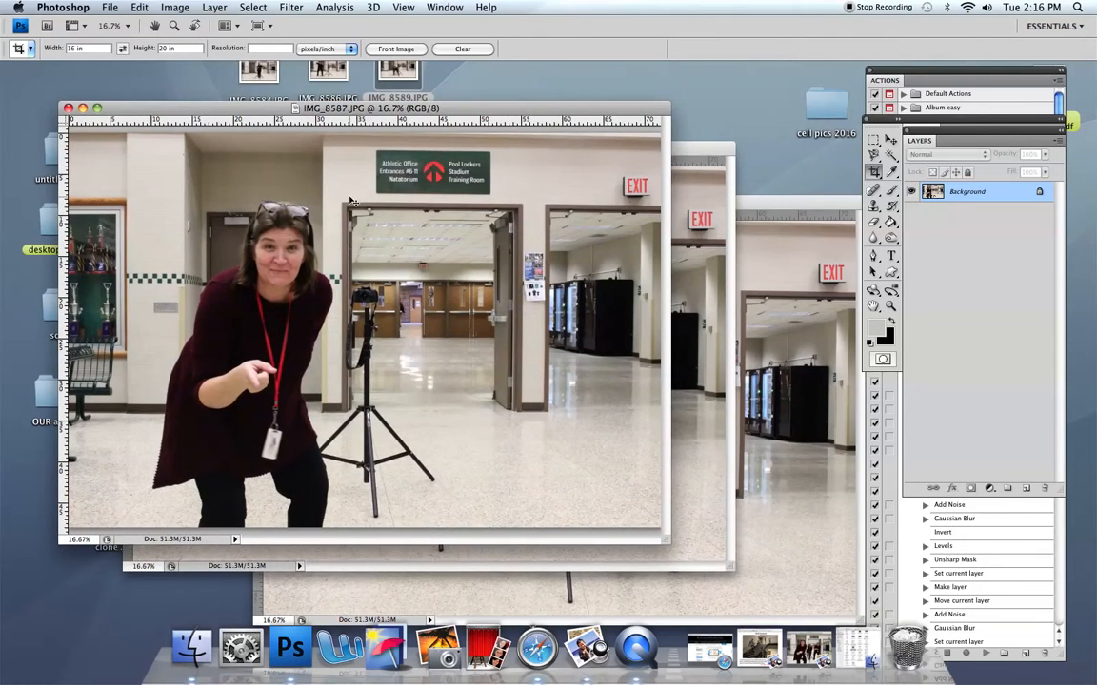
pyautogui.press('super+minus')
pyautogui.click(586, 280)
pyautogui.press('super+minus')
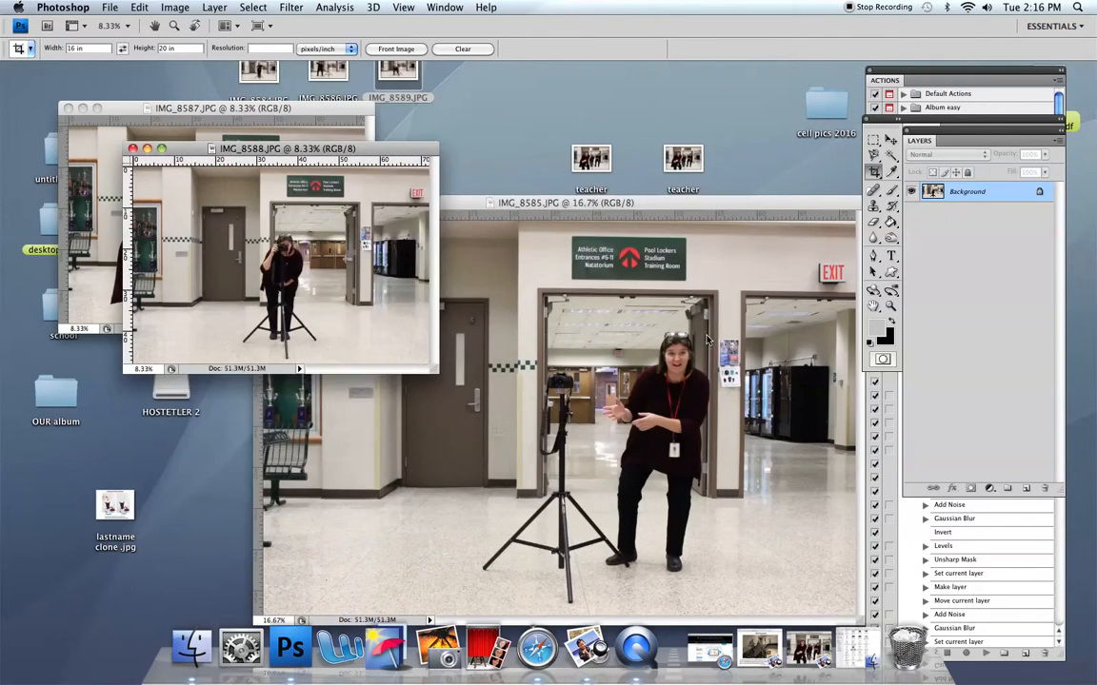
pyautogui.click(716, 341)
pyautogui.press('super+minus')
pyautogui.moveTo(479, 213); pyautogui.dragTo(624, 214)
pyautogui.moveTo(381, 152); pyautogui.dragTo(384, 303)
pyautogui.moveTo(314, 108); pyautogui.dragTo(517, 86)
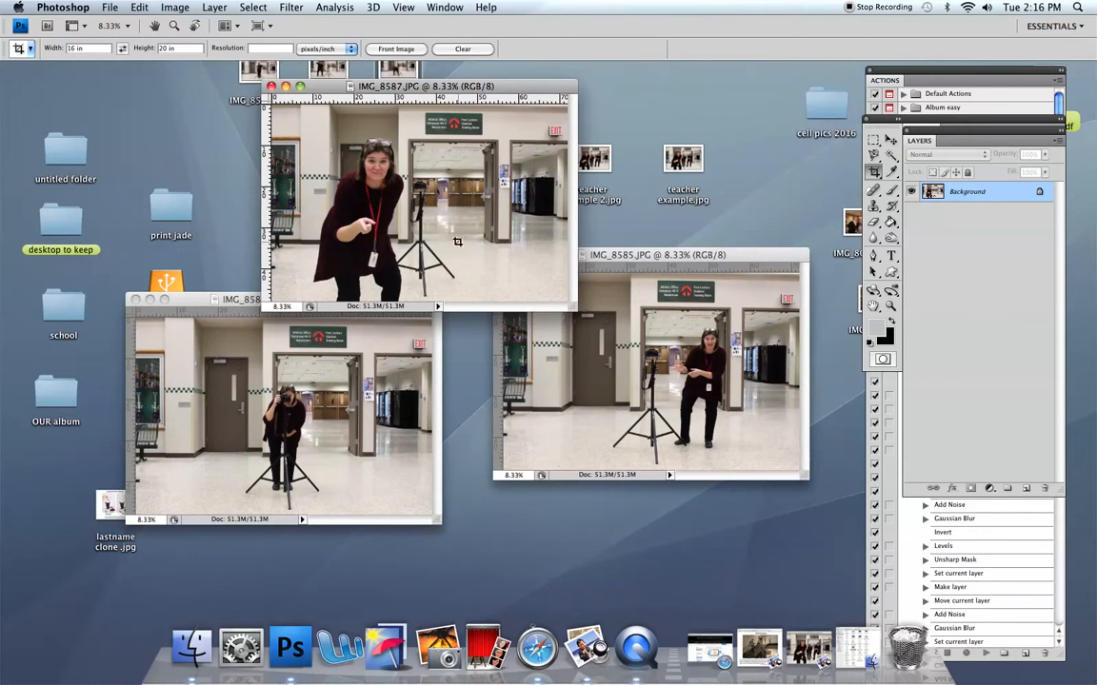
# - Activate the Move tool, shift the toolbox group clear of the photos and minimize the IMG_8585.JPG window
pyautogui.click(893, 140)
pyautogui.moveTo(885, 130); pyautogui.dragTo(843, 110)
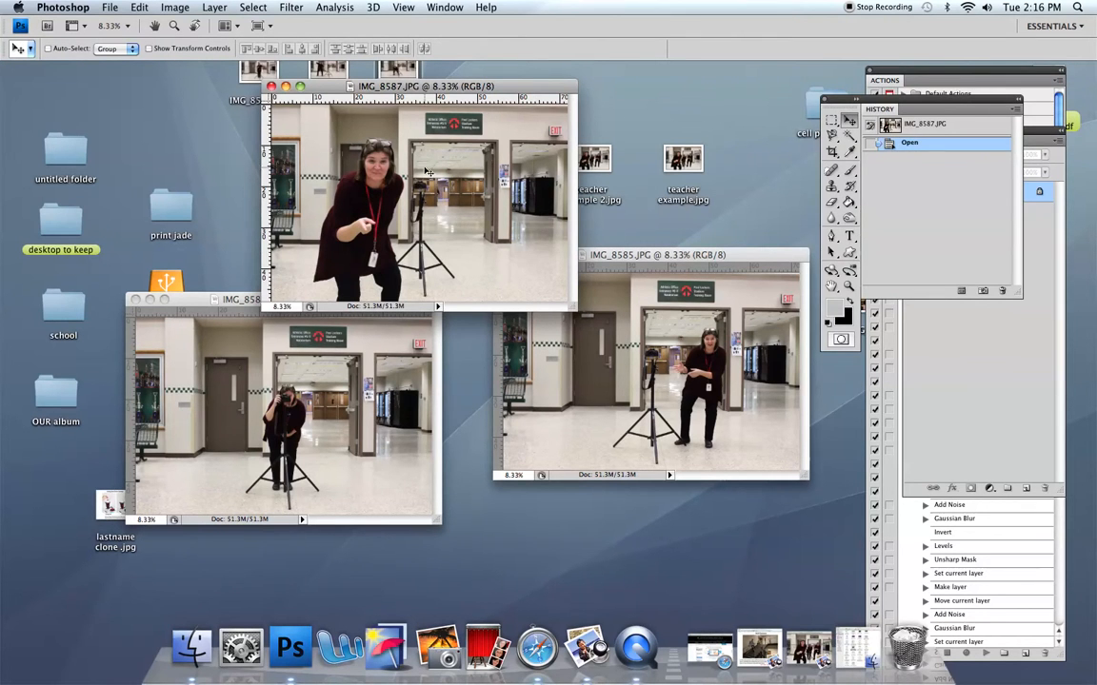
pyautogui.click(634, 277)
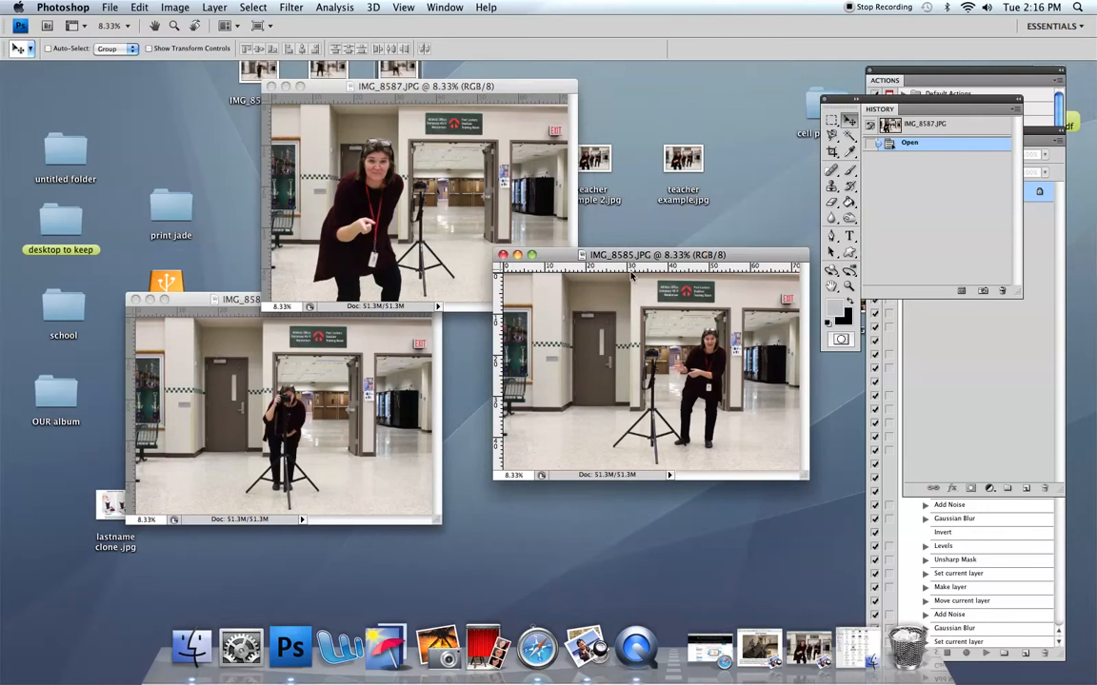
pyautogui.click(515, 255)
# - Copy the IMG_8588.JPG photo into IMG_8587.JPG as a new layer, and close IMG_8588.JPG
pyautogui.moveTo(238, 300); pyautogui.dragTo(542, 212)
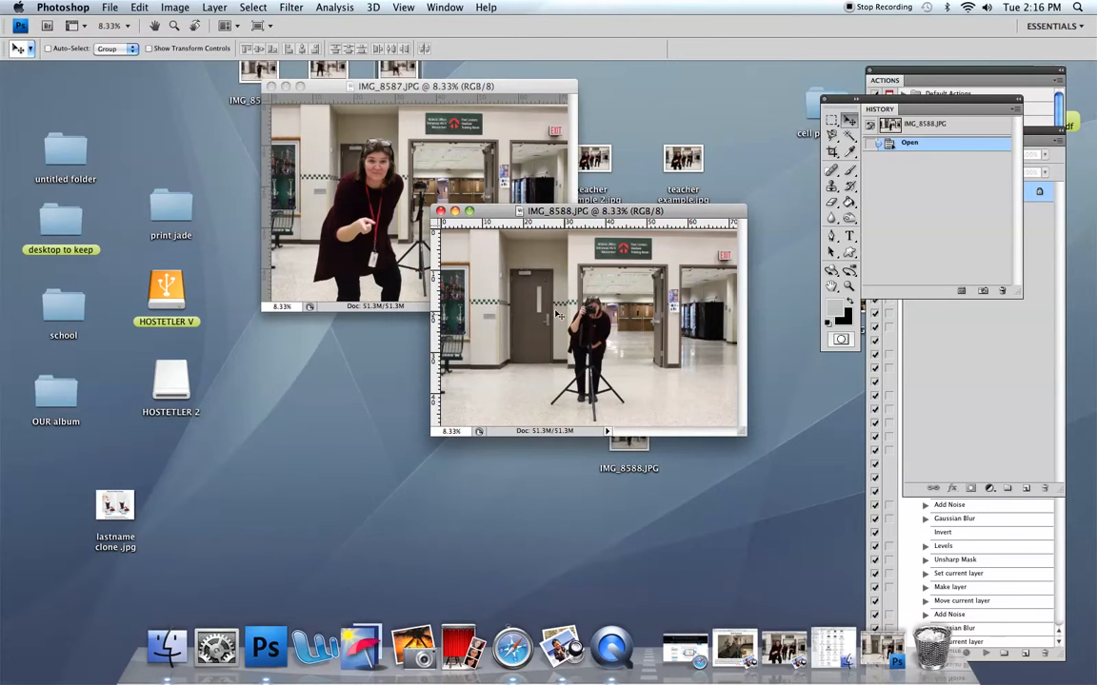
pyautogui.moveTo(502, 269); pyautogui.dragTo(530, 259)
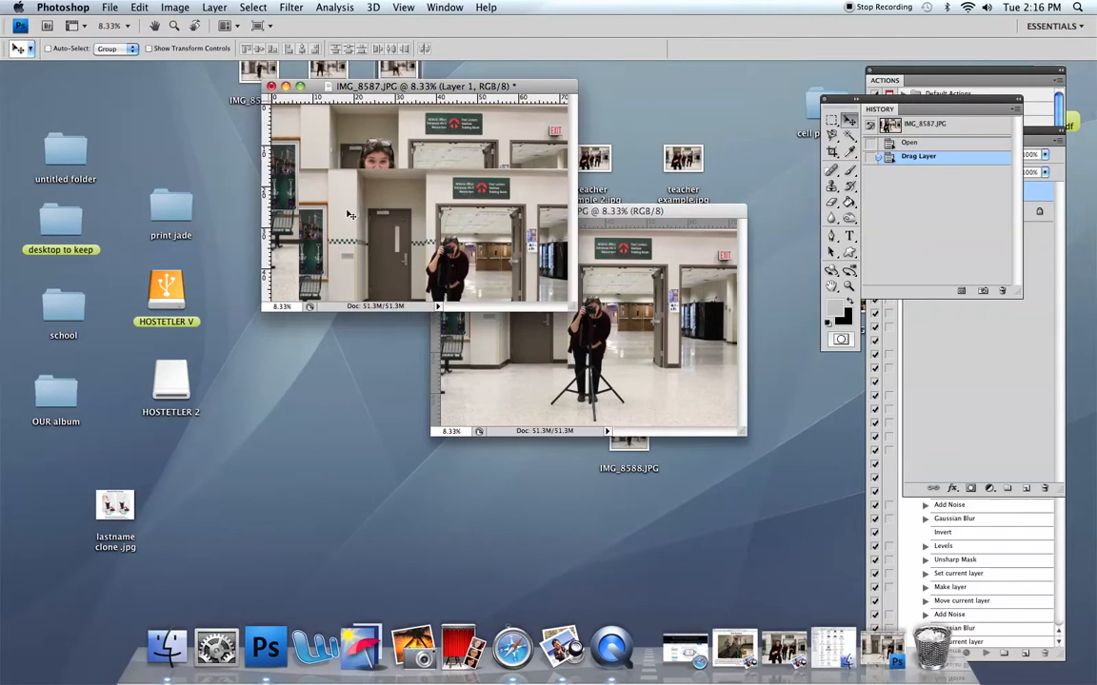
pyautogui.click(604, 266)
pyautogui.click(439, 212)
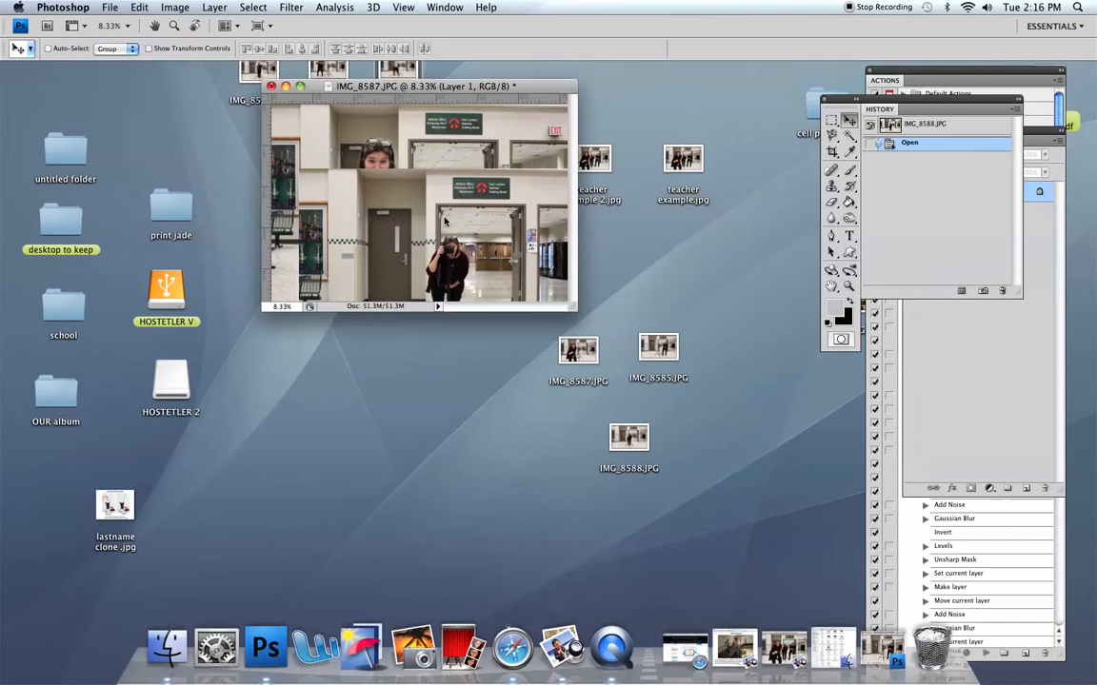
# - Enlarge the IMG_8587.JPG window and tidy the workspace so only the toolbox and Layers panel stay open beside it
pyautogui.moveTo(573, 303); pyautogui.dragTo(783, 643)
pyautogui.click(950, 420)
pyautogui.moveTo(940, 131); pyautogui.dragTo(900, 107)
pyautogui.moveTo(1014, 456); pyautogui.dragTo(1007, 200)
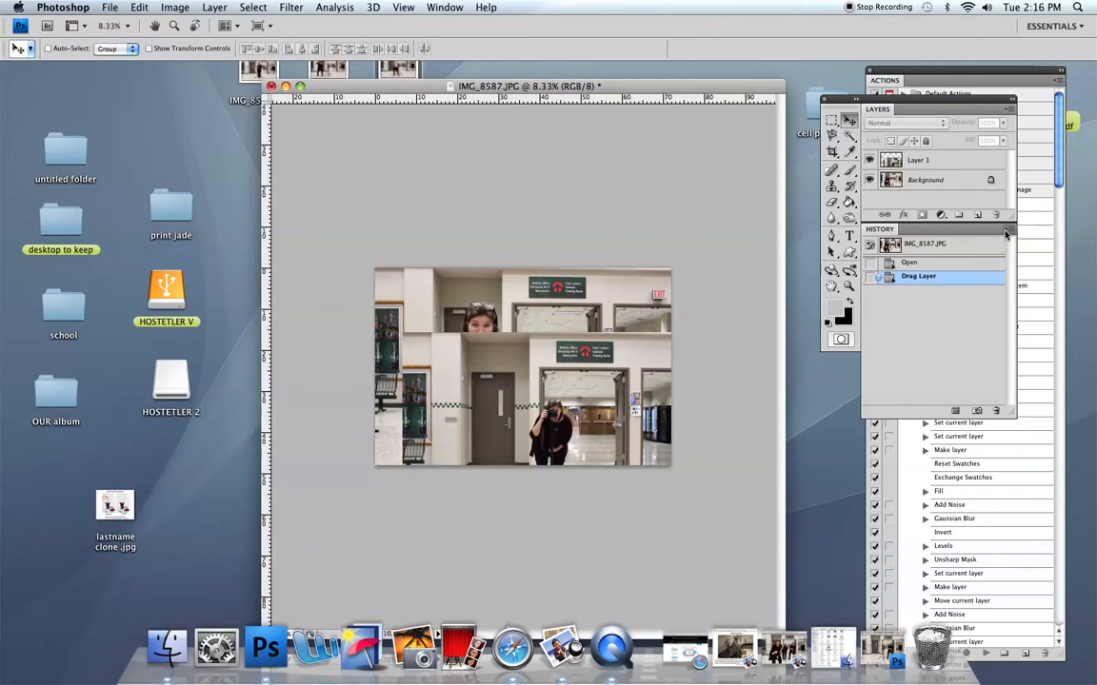
pyautogui.click(1006, 233)
pyautogui.click(894, 355)
pyautogui.click(1055, 80)
pyautogui.click(958, 457)
pyautogui.moveTo(911, 99); pyautogui.dragTo(901, 93)
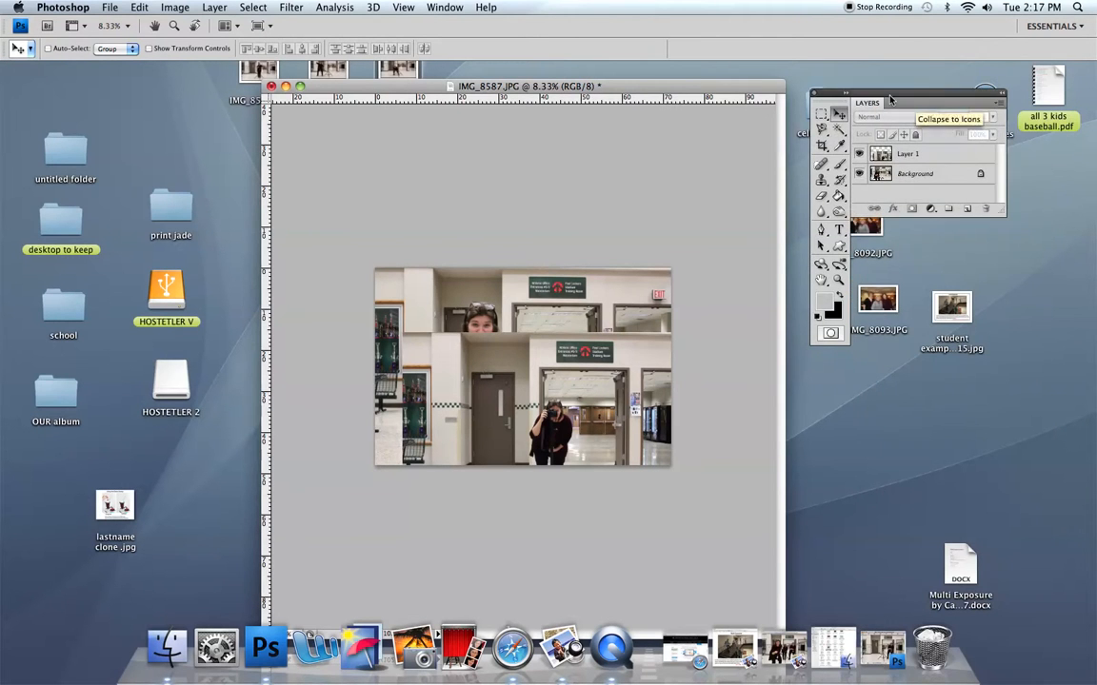
# - Select Layer 1 and move its photo up so it roughly covers the background photo
pyautogui.click(504, 294)
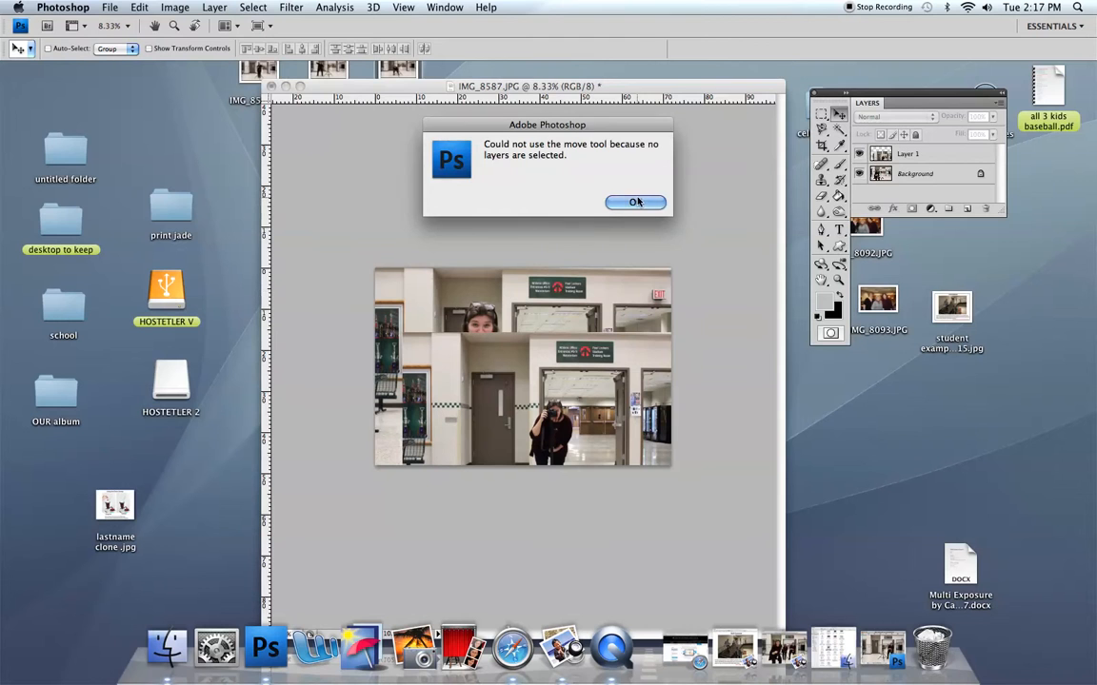
pyautogui.click(635, 202)
pyautogui.click(912, 155)
pyautogui.moveTo(595, 388); pyautogui.dragTo(574, 326)
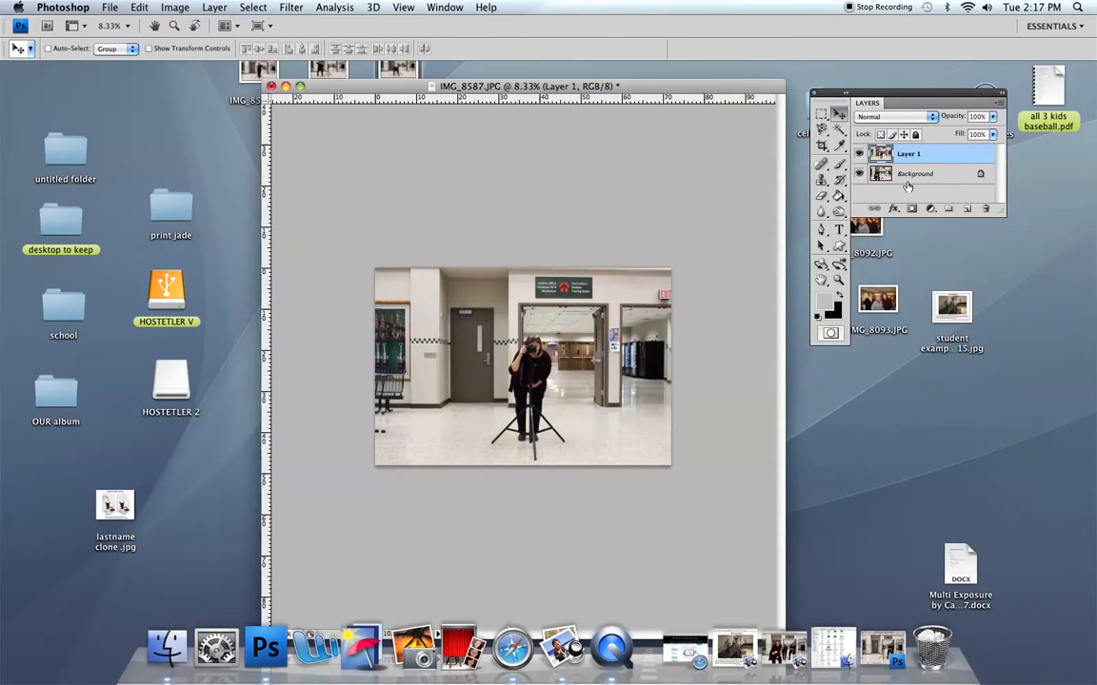
# - Lower Layer 1's opacity to 40% and align its doorway, sign and tripod with those in the background photo
pyautogui.click(992, 117)
pyautogui.click(956, 132)
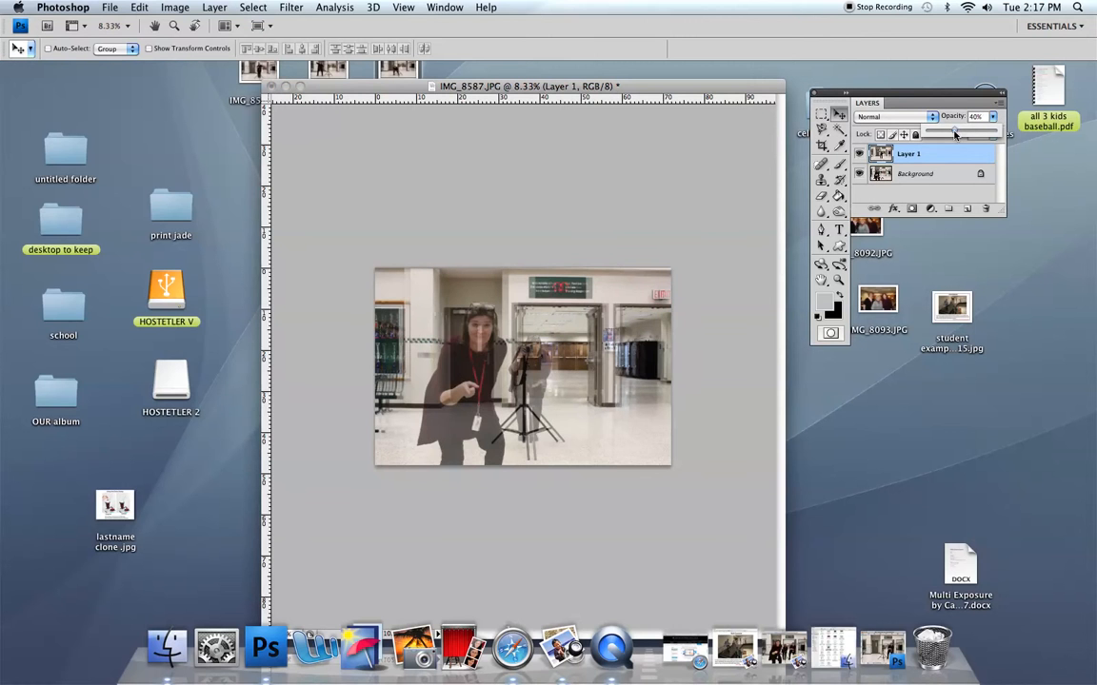
pyautogui.moveTo(578, 358)
pyautogui.mouseDown()
pyautogui.moveTo(553, 357)
pyautogui.moveTo(575, 362)
pyautogui.mouseUp()
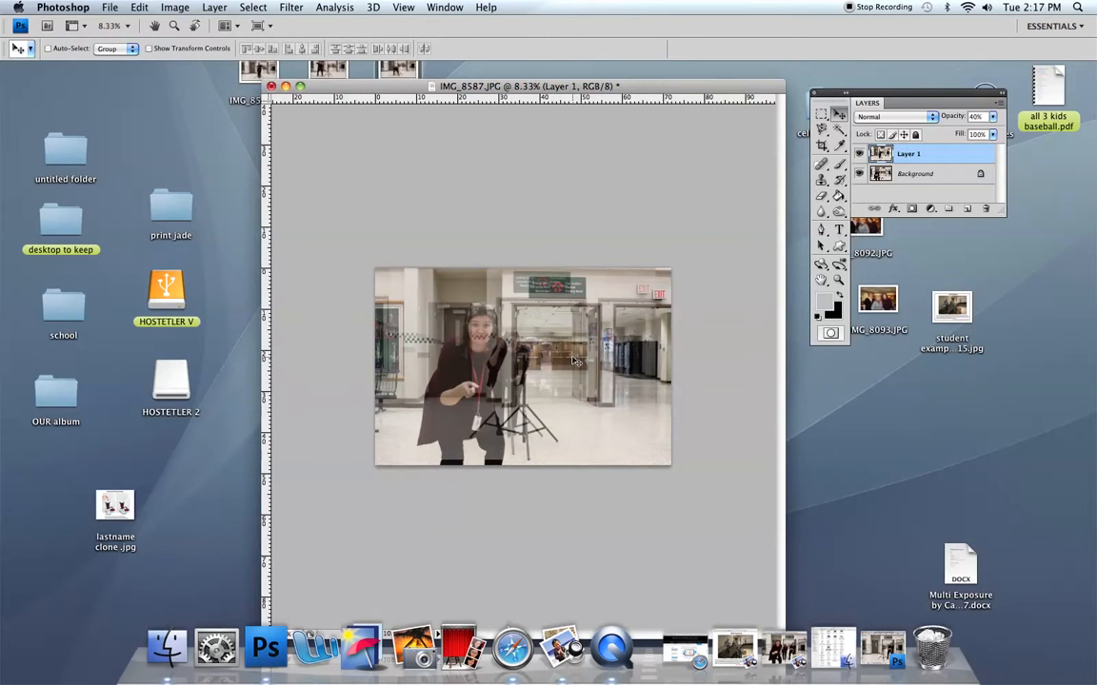
pyautogui.press('super+plus')
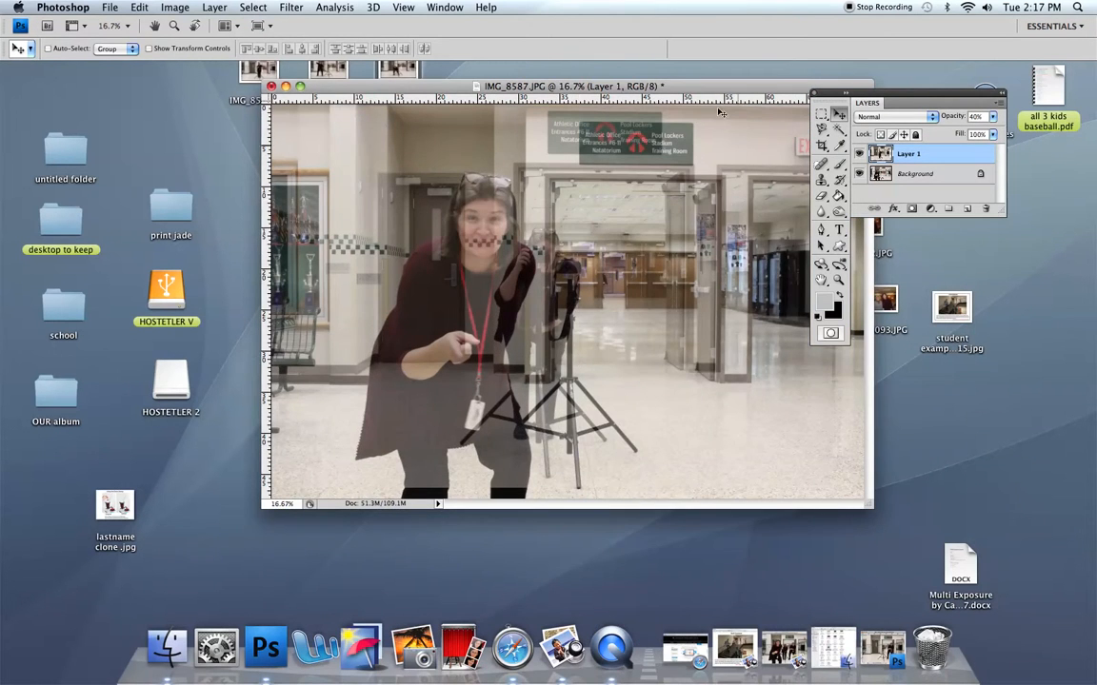
pyautogui.moveTo(514, 87); pyautogui.dragTo(289, 98)
pyautogui.moveTo(640, 514); pyautogui.dragTo(994, 620)
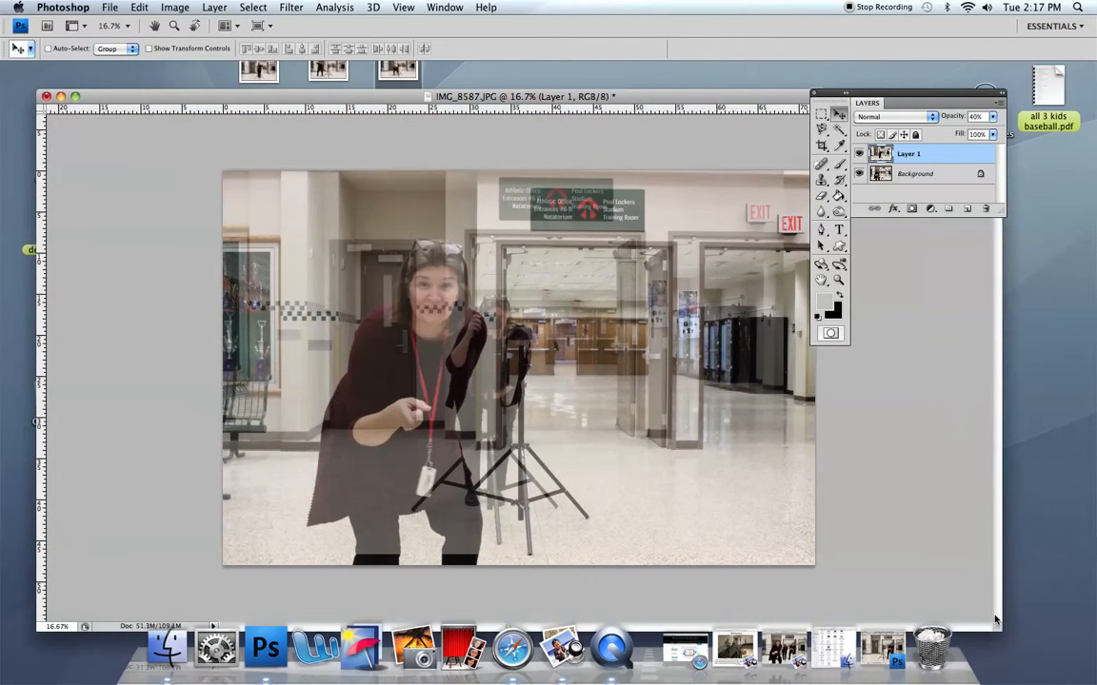
pyautogui.press('super+plus')
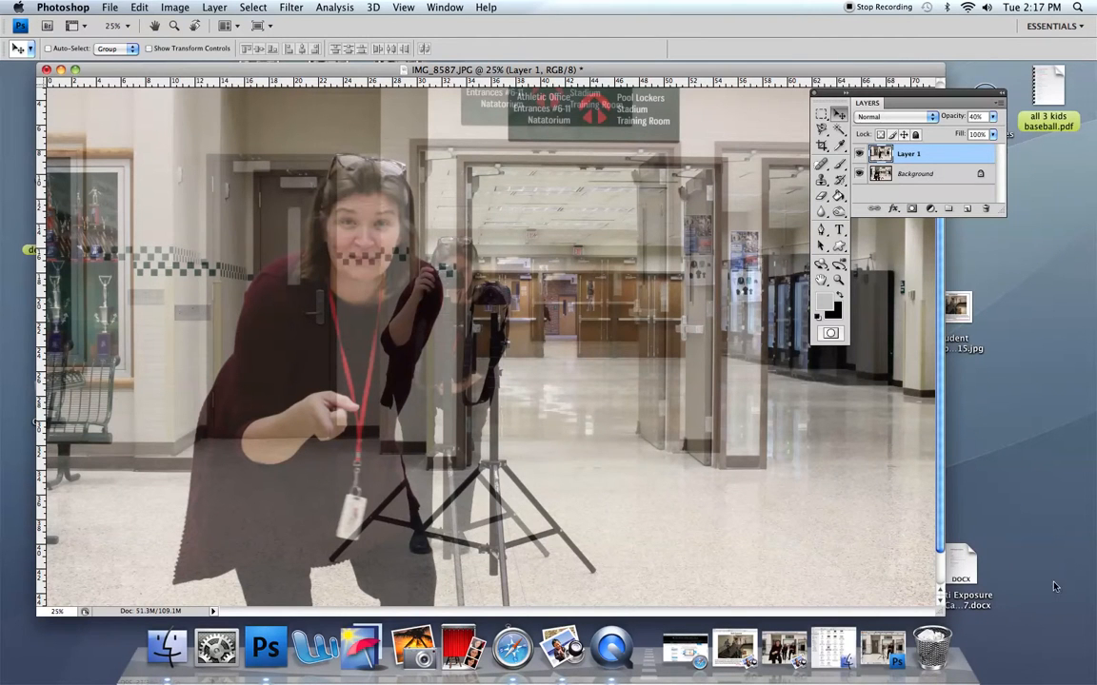
pyautogui.moveTo(653, 423); pyautogui.dragTo(698, 441)
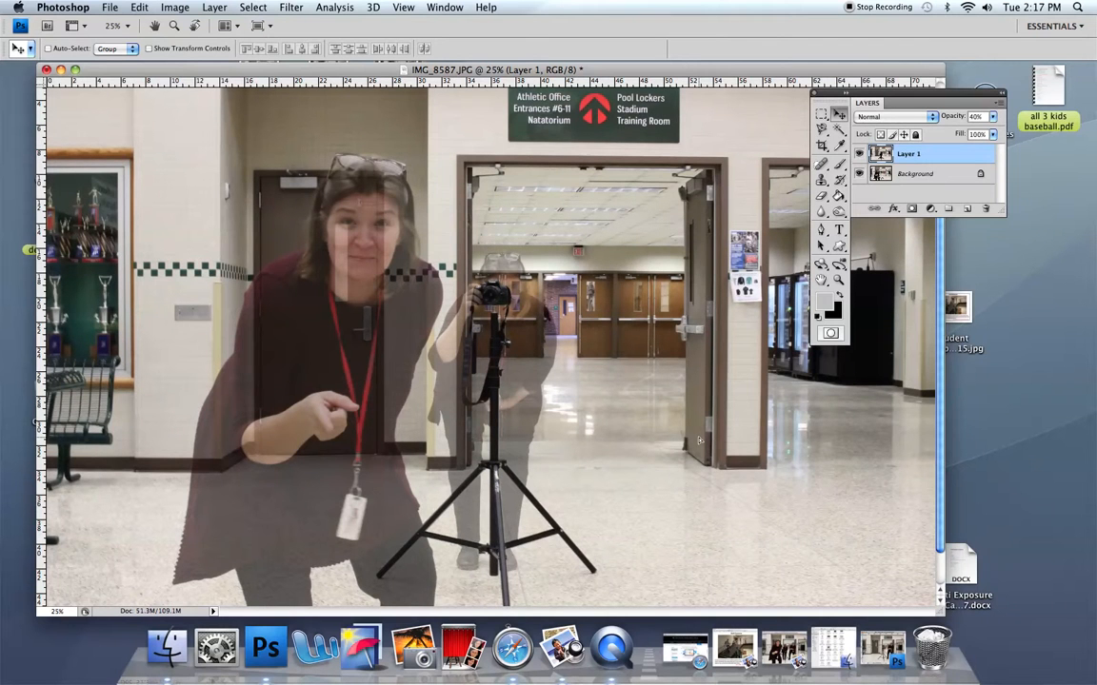
pyautogui.moveTo(715, 342)
pyautogui.mouseDown()
pyautogui.moveTo(695, 343)
pyautogui.moveTo(705, 345)
pyautogui.mouseUp()
# - Restore Layer 1's opacity to 100% and toggle its visibility off and on to compare both photos
pyautogui.click(995, 118)
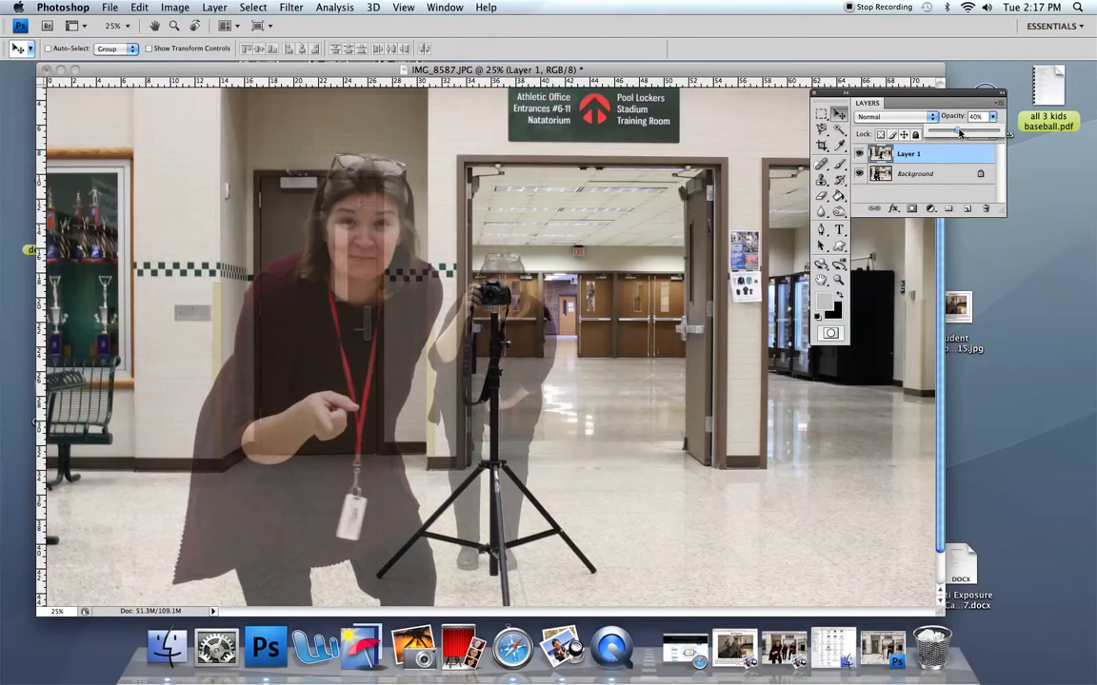
pyautogui.moveTo(959, 132); pyautogui.dragTo(1005, 134)
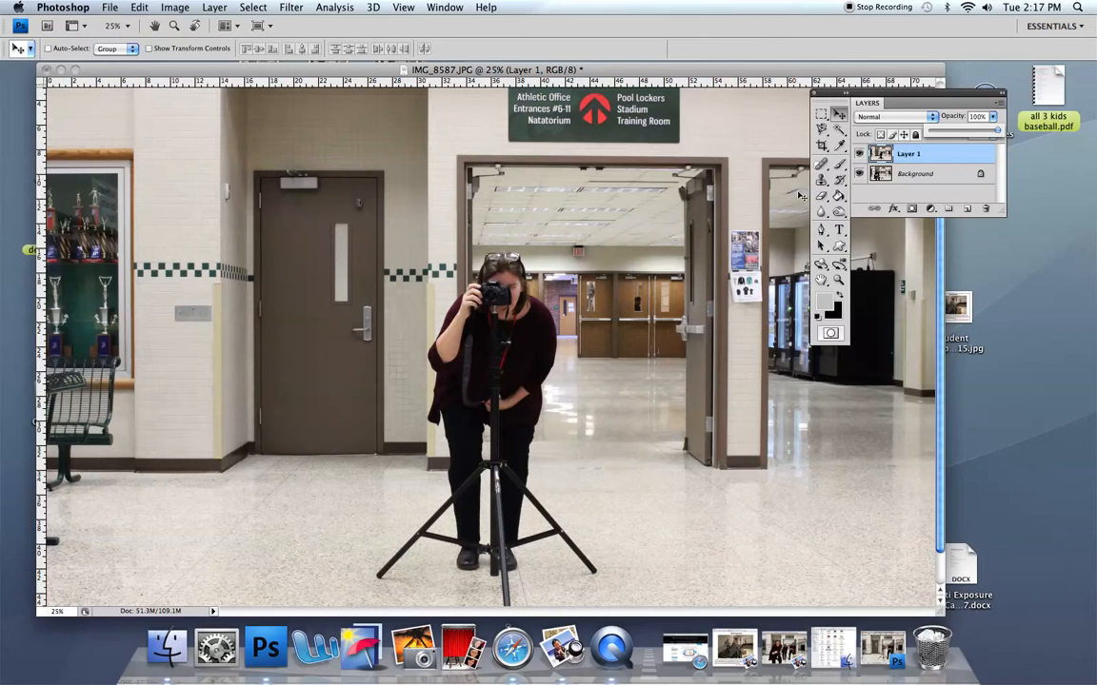
pyautogui.click(860, 153)
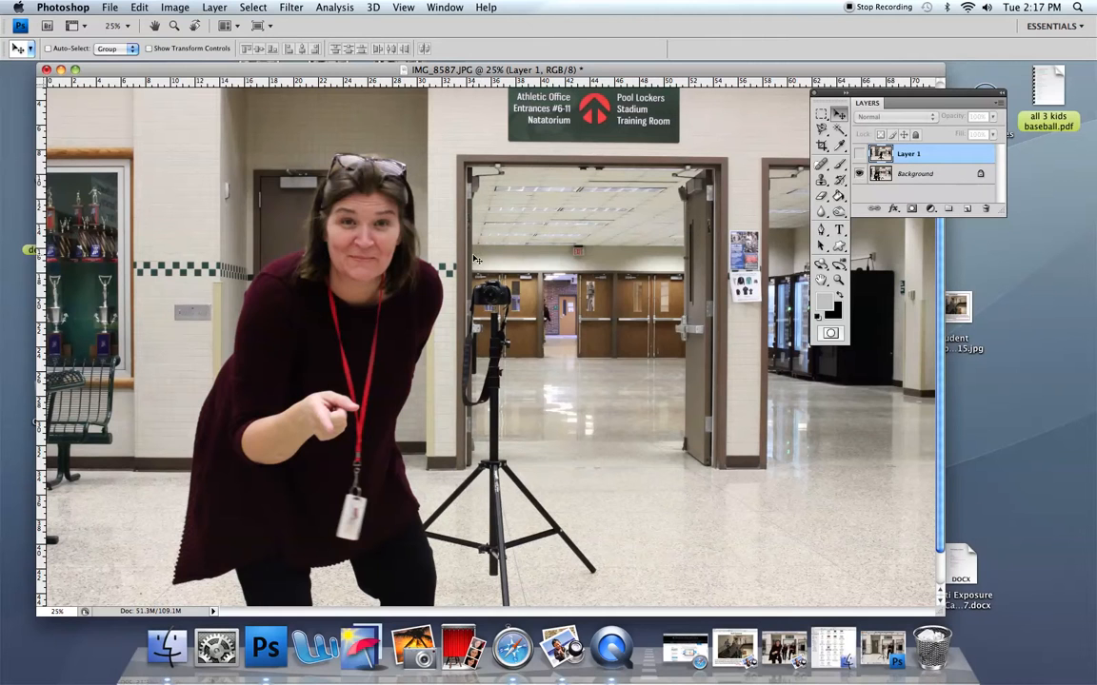
pyautogui.click(859, 153)
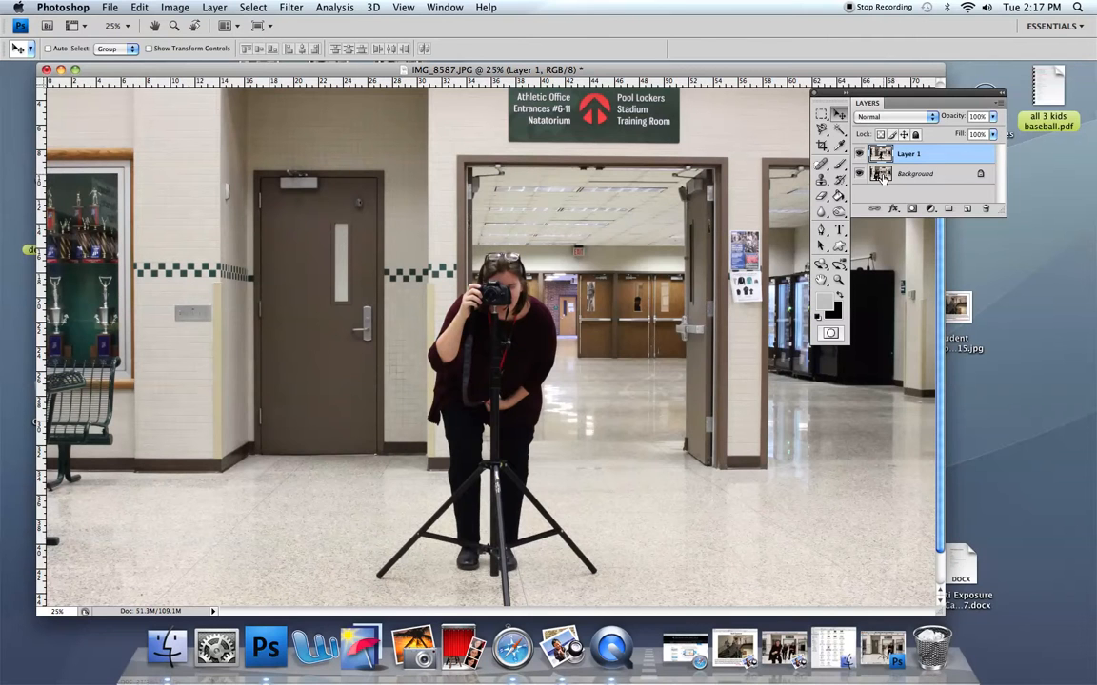
# - Convert the locked Background into a regular layer with default settings, move it above Layer 1 and check the stacking by toggling its visibility
pyautogui.click(959, 181)
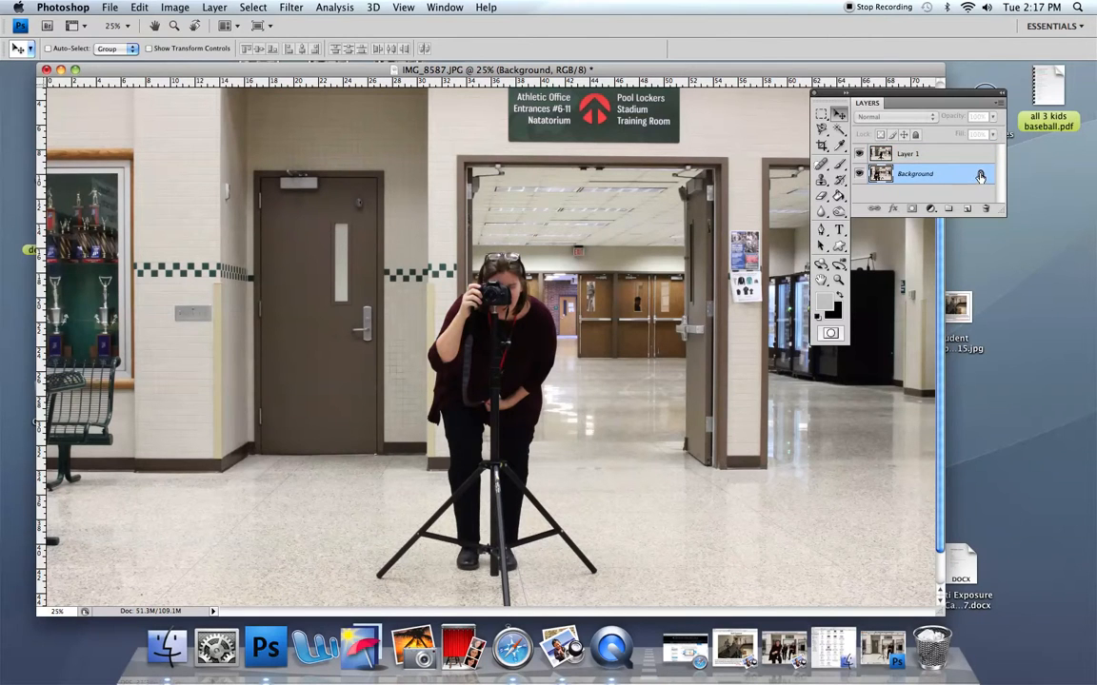
pyautogui.doubleClick(981, 178)
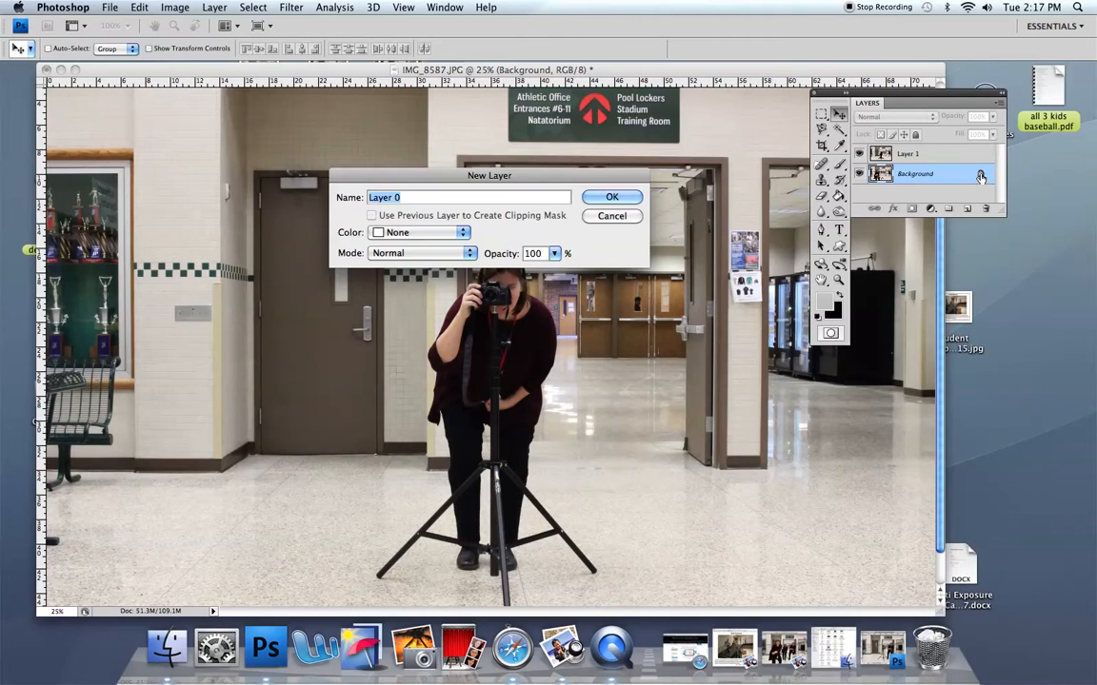
pyautogui.click(609, 197)
pyautogui.moveTo(919, 171); pyautogui.dragTo(909, 162)
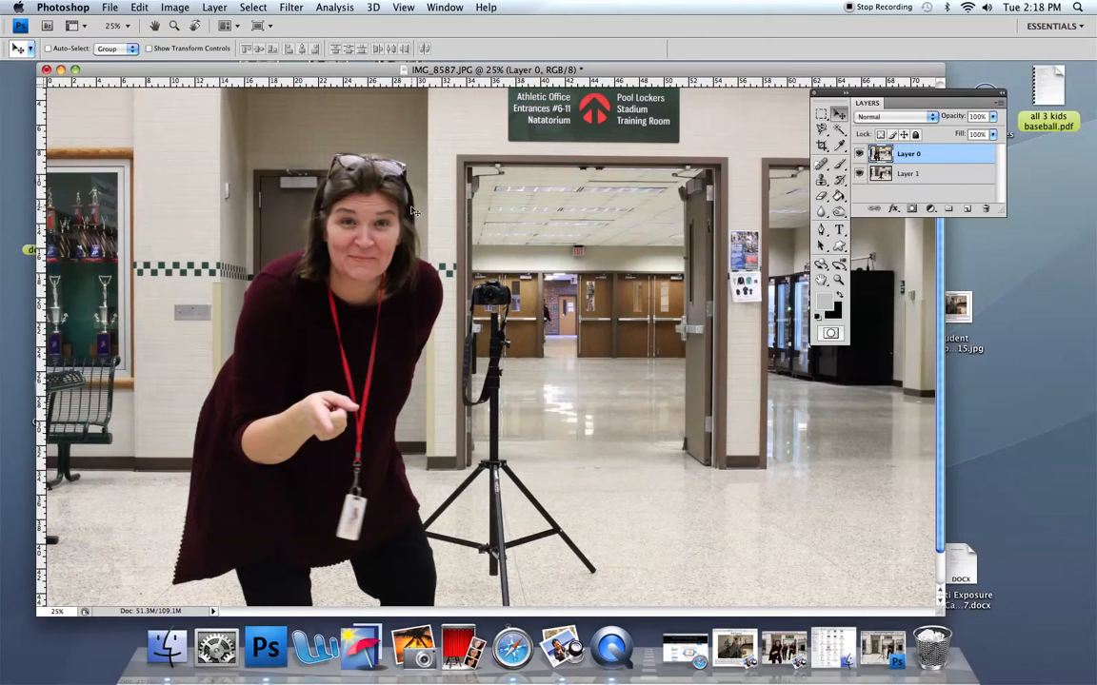
pyautogui.click(859, 153)
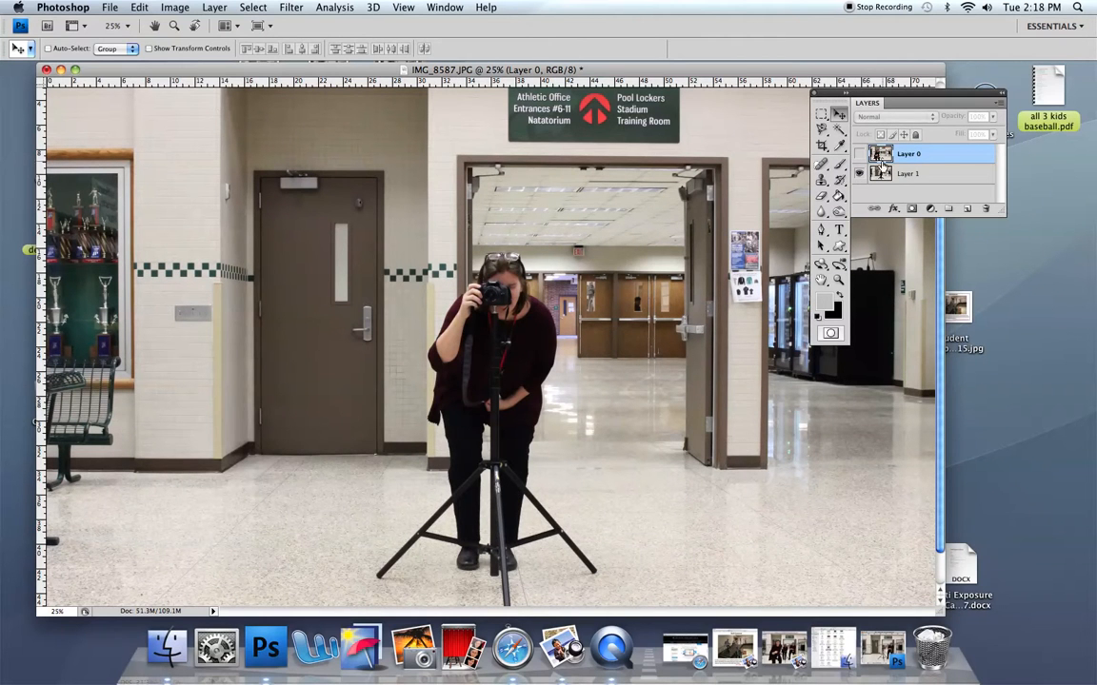
pyautogui.click(861, 154)
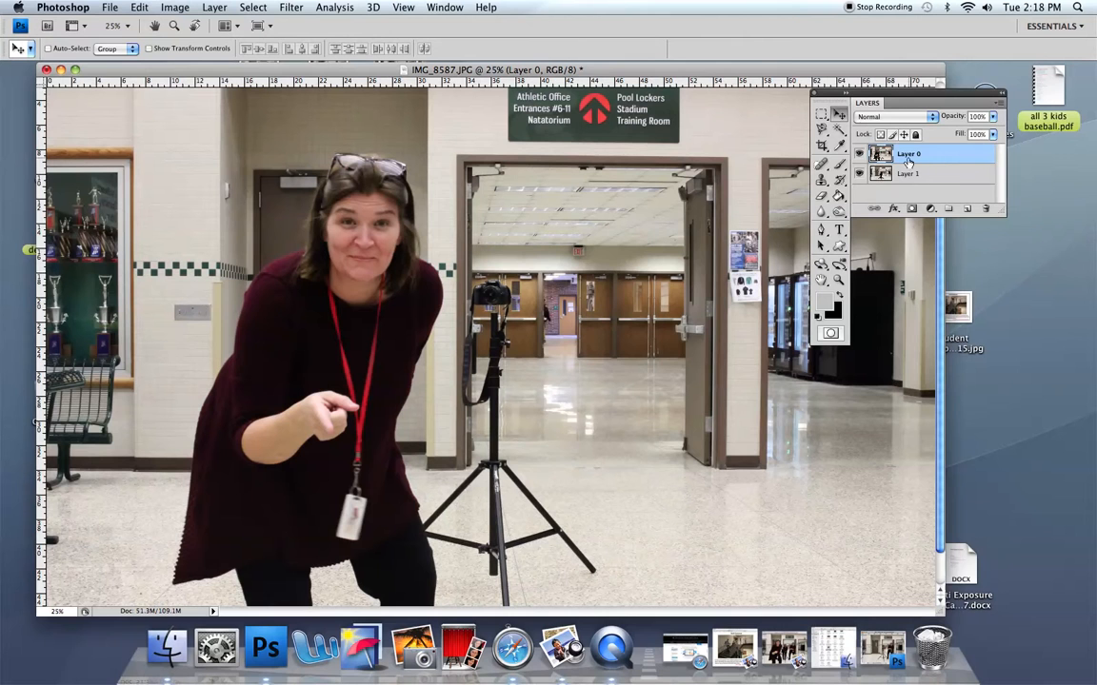
# - Lower Layer 0's opacity to 51% and activate the Eraser tool
pyautogui.click(993, 116)
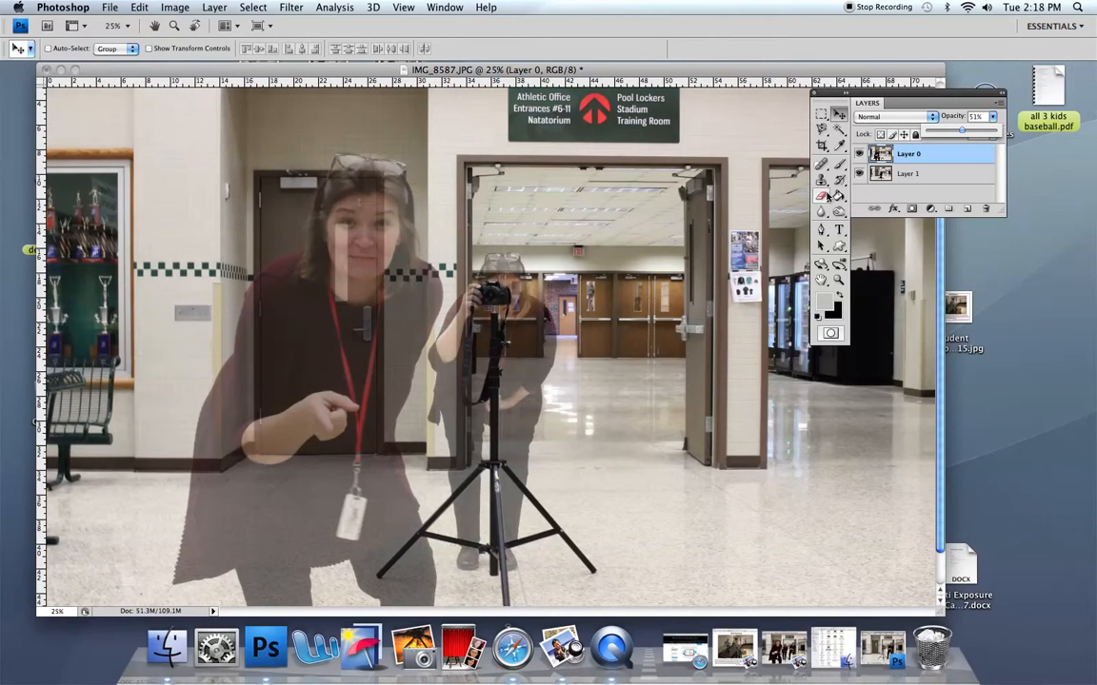
pyautogui.click(821, 195)
pyautogui.click(912, 194)
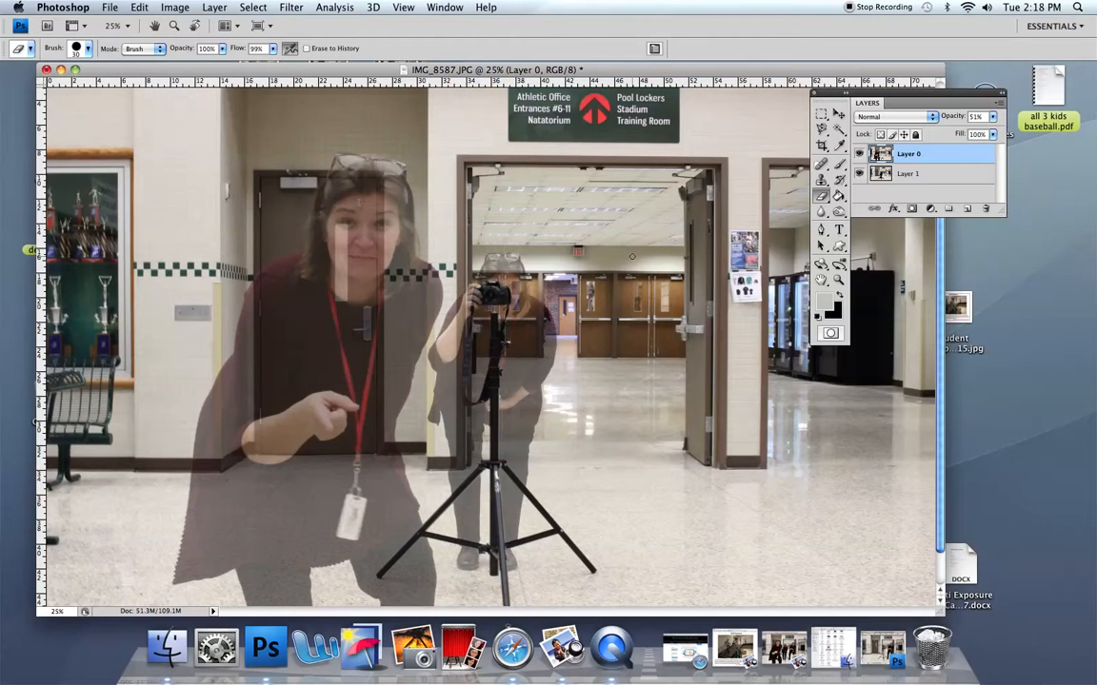
# - Enlarge the eraser brush to 150 px and erase Layer 0 over the face and chest of the woman behind the tripod
pyautogui.press(']')
pyautogui.press(']')
pyautogui.press(']')
pyautogui.press(']')
pyautogui.press(']')
pyautogui.click(88, 50)
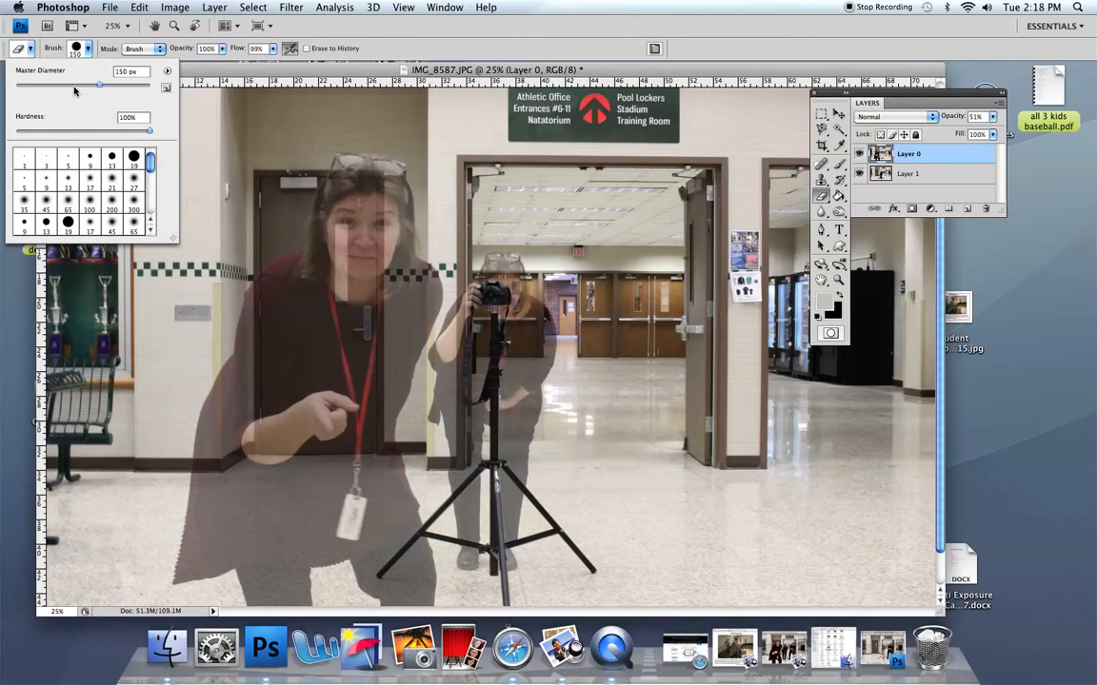
pyautogui.click(224, 49)
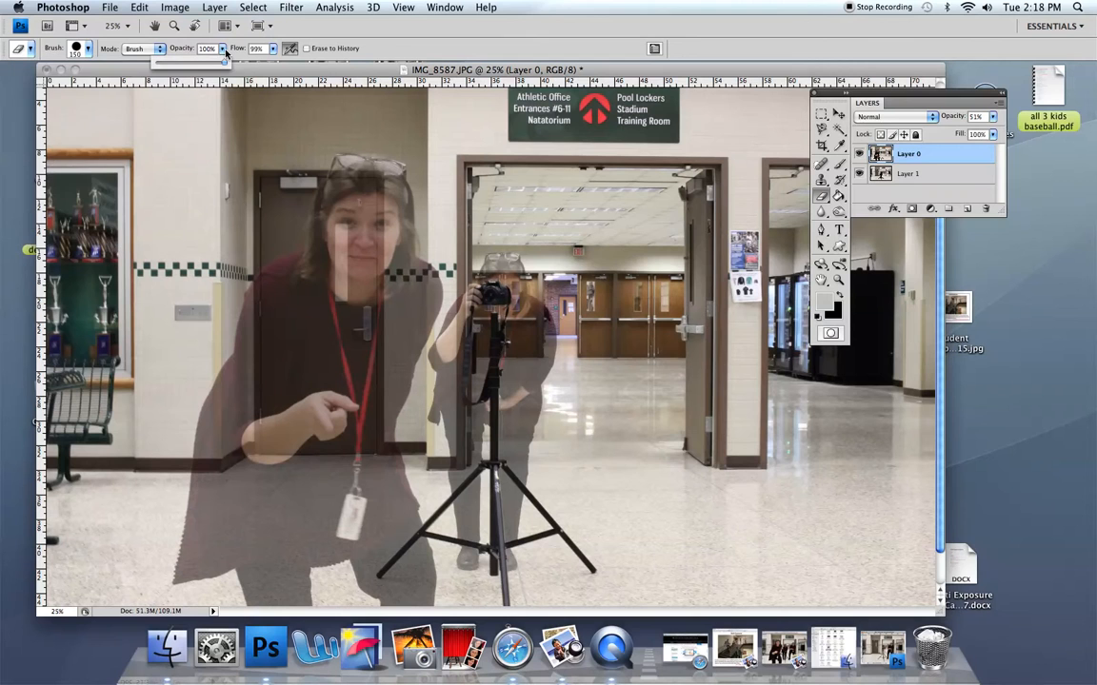
pyautogui.click(515, 374)
pyautogui.moveTo(515, 375)
pyautogui.mouseDown()
pyautogui.moveTo(506, 327)
pyautogui.moveTo(500, 379)
pyautogui.moveTo(505, 275)
pyautogui.mouseUp()
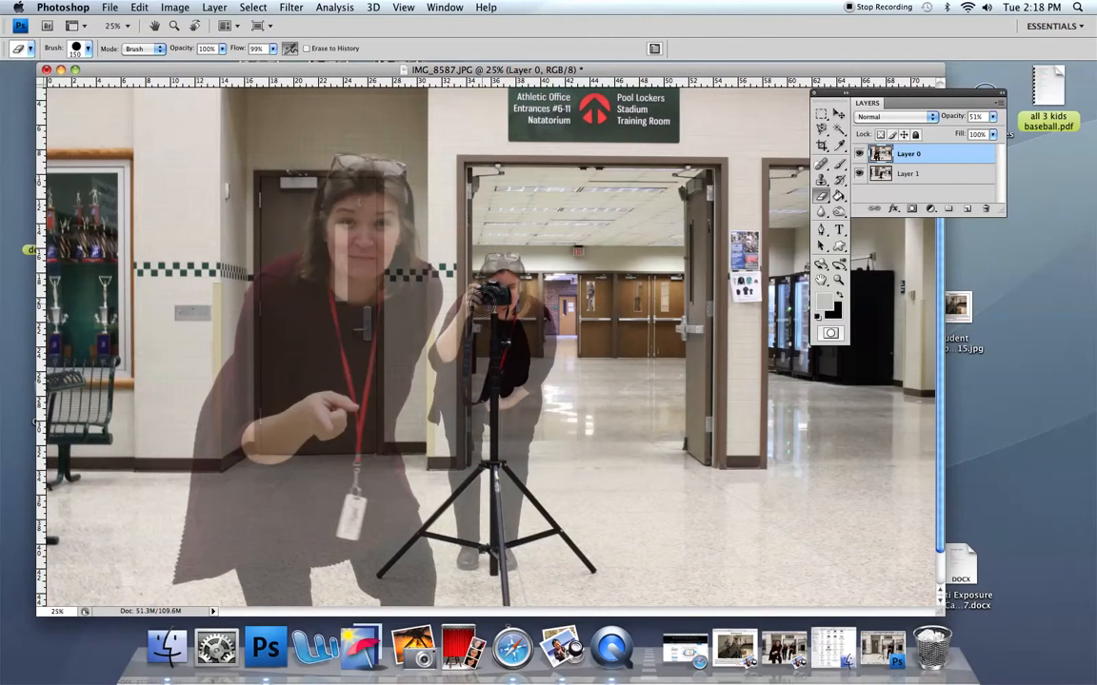
# - Reduce the eraser brush to 50 px and erase Layer 0 over the neck, shoulder and upper arm of the woman holding the camera
pyautogui.press('super+equal')
pyautogui.press('super+equal')
pyautogui.press('super+equal')
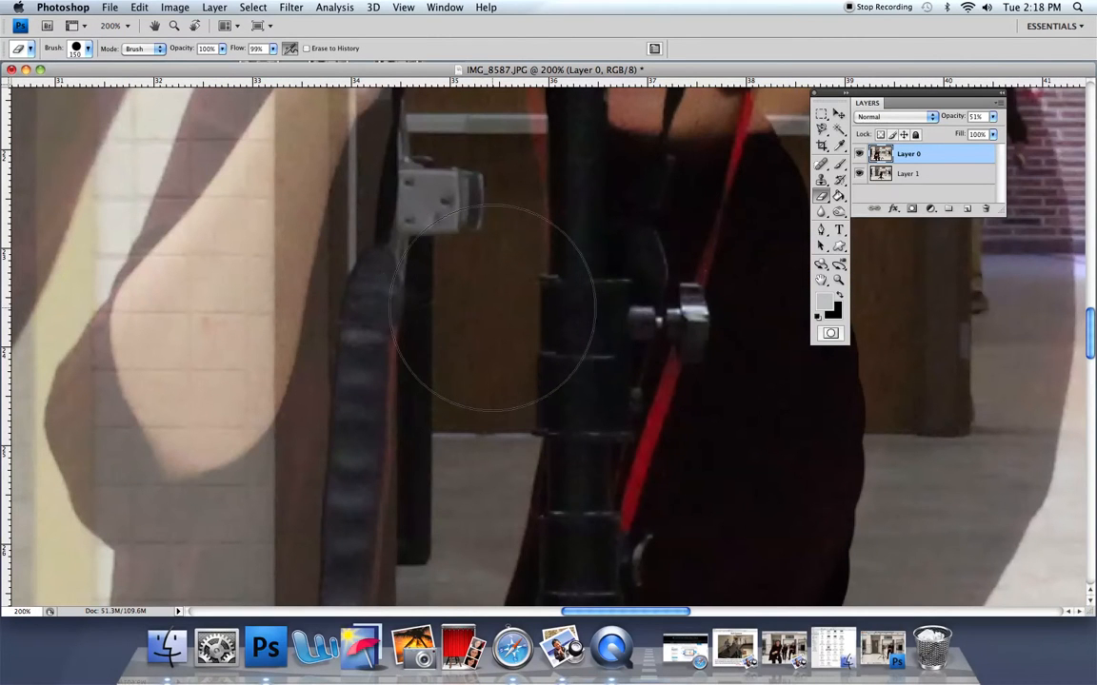
pyautogui.moveTo(506, 312)
pyautogui.mouseDown()
pyautogui.moveTo(365, 467)
pyautogui.moveTo(432, 345)
pyautogui.moveTo(435, 413)
pyautogui.mouseUp()
pyautogui.moveTo(395, 323)
pyautogui.mouseDown()
pyautogui.moveTo(431, 401)
pyautogui.moveTo(534, 454)
pyautogui.mouseUp()
pyautogui.press('[')
pyautogui.press('[')
pyautogui.press('[')
pyautogui.press('[')
pyautogui.press('[')
pyautogui.press('[')
pyautogui.press('[')
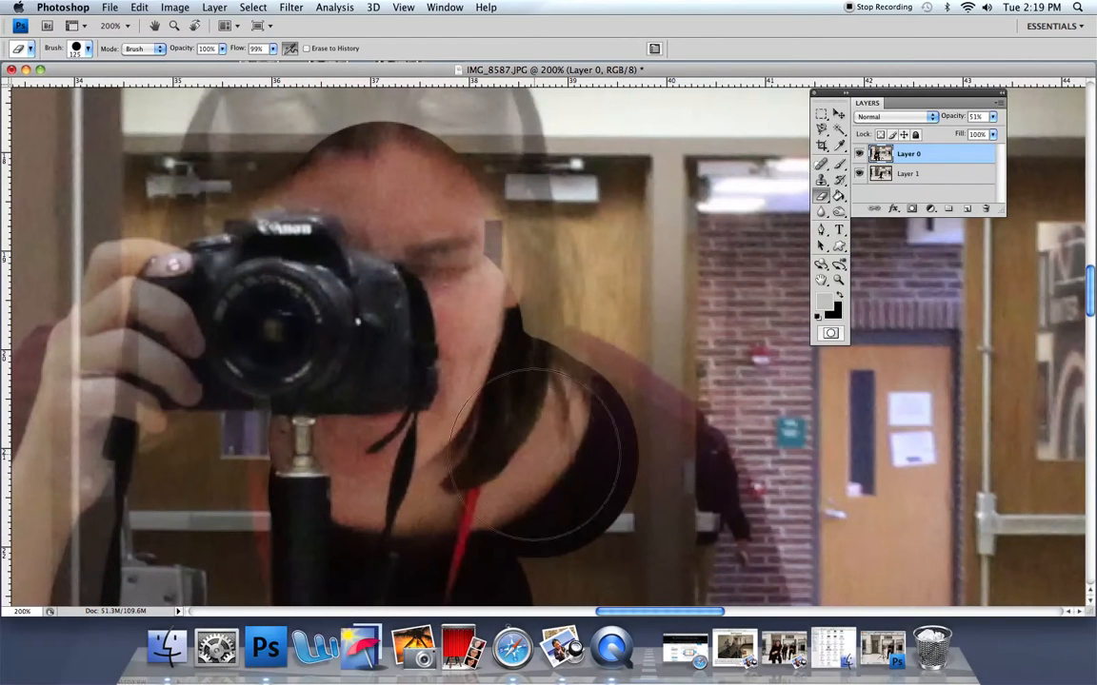
pyautogui.moveTo(491, 329)
pyautogui.mouseDown()
pyautogui.moveTo(550, 342)
pyautogui.moveTo(633, 423)
pyautogui.moveTo(580, 380)
pyautogui.moveTo(575, 299)
pyautogui.moveTo(608, 313)
pyautogui.moveTo(618, 294)
pyautogui.moveTo(665, 328)
pyautogui.moveTo(697, 422)
pyautogui.mouseUp()
pyautogui.moveTo(590, 421); pyautogui.dragTo(504, 257)
pyautogui.moveTo(609, 252)
pyautogui.mouseDown()
pyautogui.moveTo(638, 278)
pyautogui.moveTo(649, 316)
pyautogui.moveTo(650, 424)
pyautogui.moveTo(633, 495)
pyautogui.mouseUp()
pyautogui.moveTo(547, 280)
pyautogui.mouseDown()
pyautogui.moveTo(594, 386)
pyautogui.moveTo(519, 288)
pyautogui.moveTo(470, 264)
pyautogui.moveTo(415, 354)
pyautogui.moveTo(509, 367)
pyautogui.moveTo(481, 457)
pyautogui.moveTo(431, 383)
pyautogui.mouseUp()
pyautogui.press('super+minus')
pyautogui.press('super+minus')
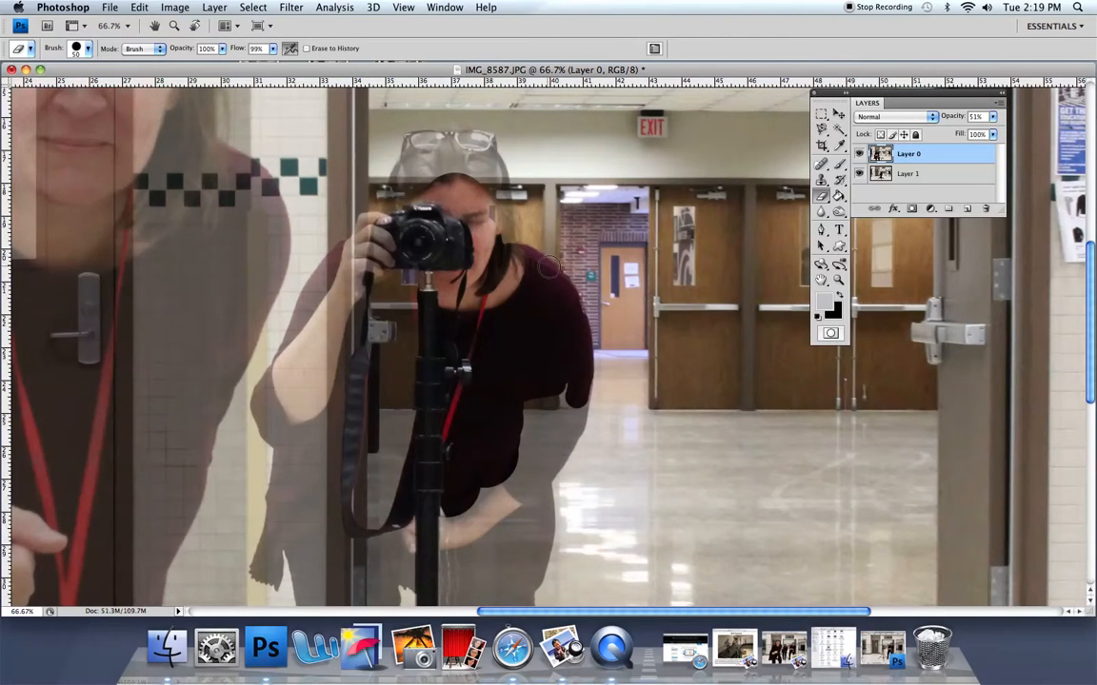
# - Erase Layer 0 over the camera woman's head, torso and arm, and with an enlarged brush over her lower body and legs
pyautogui.moveTo(577, 389)
pyautogui.mouseDown()
pyautogui.moveTo(544, 474)
pyautogui.moveTo(565, 362)
pyautogui.moveTo(502, 491)
pyautogui.moveTo(484, 384)
pyautogui.moveTo(436, 335)
pyautogui.moveTo(409, 321)
pyautogui.moveTo(383, 384)
pyautogui.moveTo(395, 284)
pyautogui.moveTo(364, 282)
pyautogui.moveTo(376, 229)
pyautogui.moveTo(416, 141)
pyautogui.moveTo(481, 141)
pyautogui.moveTo(494, 244)
pyautogui.moveTo(476, 244)
pyautogui.moveTo(479, 157)
pyautogui.moveTo(427, 157)
pyautogui.moveTo(403, 205)
pyautogui.moveTo(453, 174)
pyautogui.moveTo(390, 296)
pyautogui.mouseUp()
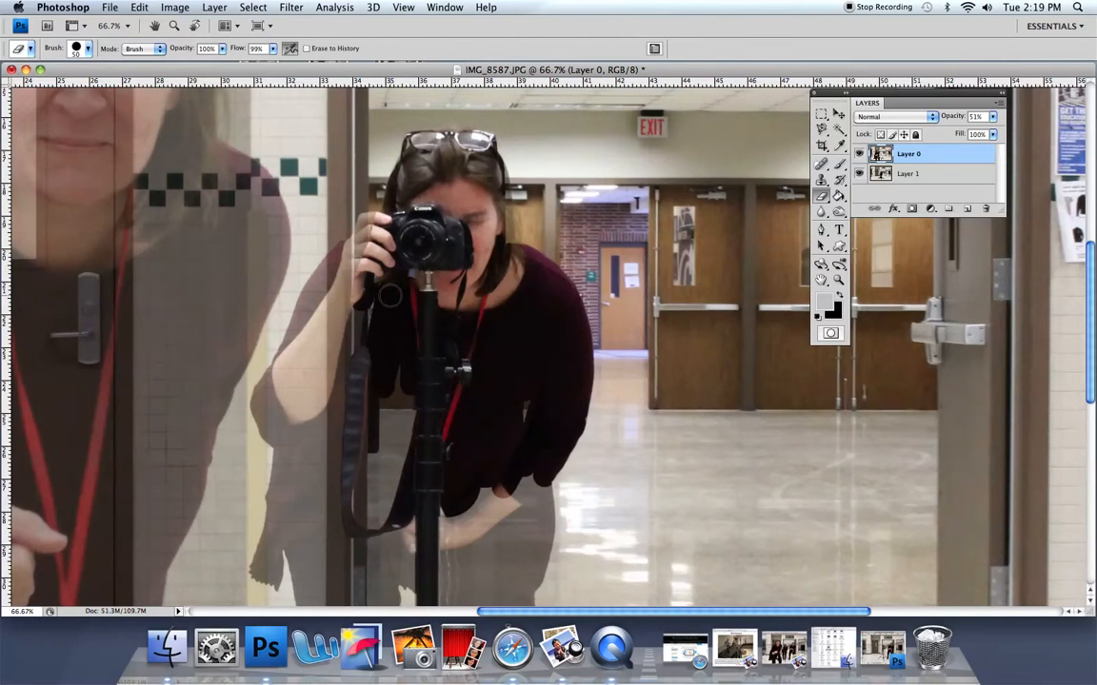
pyautogui.press('super+minus')
pyautogui.press('super+minus')
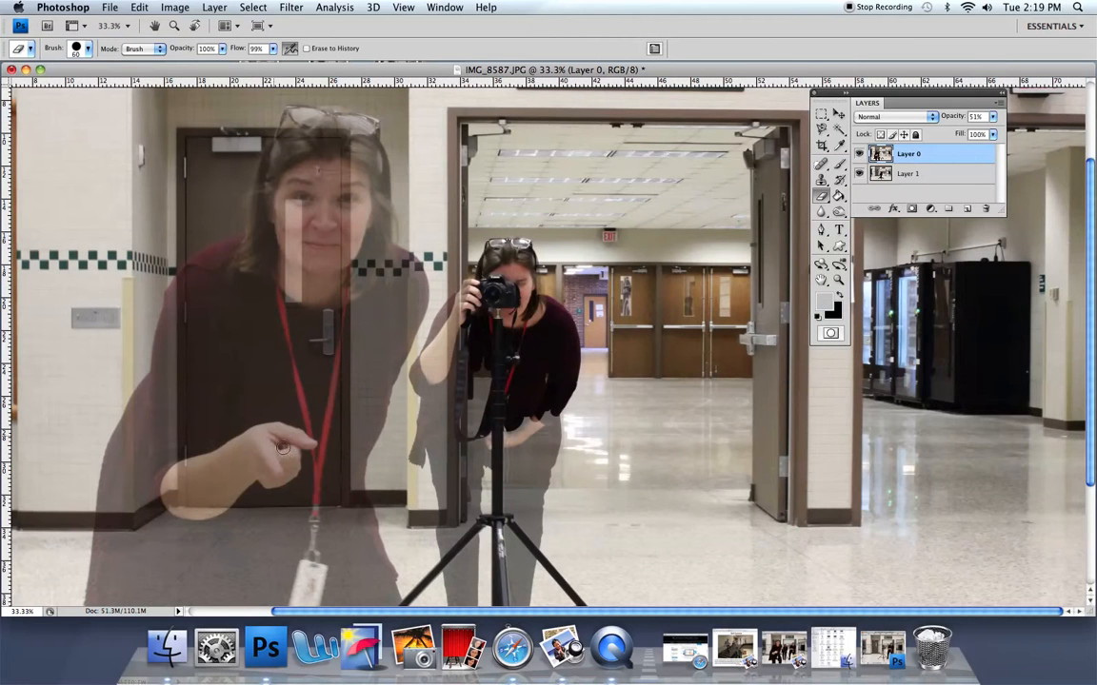
pyautogui.press(']')
pyautogui.press(']')
pyautogui.press(']')
pyautogui.moveTo(498, 471)
pyautogui.mouseDown()
pyautogui.moveTo(448, 480)
pyautogui.moveTo(486, 371)
pyautogui.moveTo(508, 489)
pyautogui.moveTo(405, 352)
pyautogui.moveTo(454, 354)
pyautogui.moveTo(430, 274)
pyautogui.moveTo(400, 319)
pyautogui.moveTo(440, 397)
pyautogui.moveTo(408, 408)
pyautogui.moveTo(424, 408)
pyautogui.mouseUp()
pyautogui.moveTo(472, 454)
pyautogui.mouseDown()
pyautogui.moveTo(507, 318)
pyautogui.moveTo(546, 419)
pyautogui.moveTo(549, 357)
pyautogui.moveTo(569, 306)
pyautogui.moveTo(548, 362)
pyautogui.moveTo(540, 471)
pyautogui.moveTo(512, 476)
pyautogui.moveTo(505, 378)
pyautogui.moveTo(483, 407)
pyautogui.moveTo(497, 485)
pyautogui.moveTo(498, 418)
pyautogui.moveTo(472, 298)
pyautogui.moveTo(498, 289)
pyautogui.moveTo(497, 277)
pyautogui.moveTo(465, 290)
pyautogui.moveTo(450, 324)
pyautogui.moveTo(484, 315)
pyautogui.moveTo(509, 276)
pyautogui.moveTo(462, 289)
pyautogui.moveTo(451, 238)
pyautogui.moveTo(487, 197)
pyautogui.moveTo(452, 231)
pyautogui.moveTo(495, 170)
pyautogui.mouseUp()
# - Reduce the eraser brush to 80 px and erase the remaining Layer 0 haze along the camera woman's outer leg and shoes
pyautogui.press('[')
pyautogui.press('[')
pyautogui.press('[')
pyautogui.press('[')
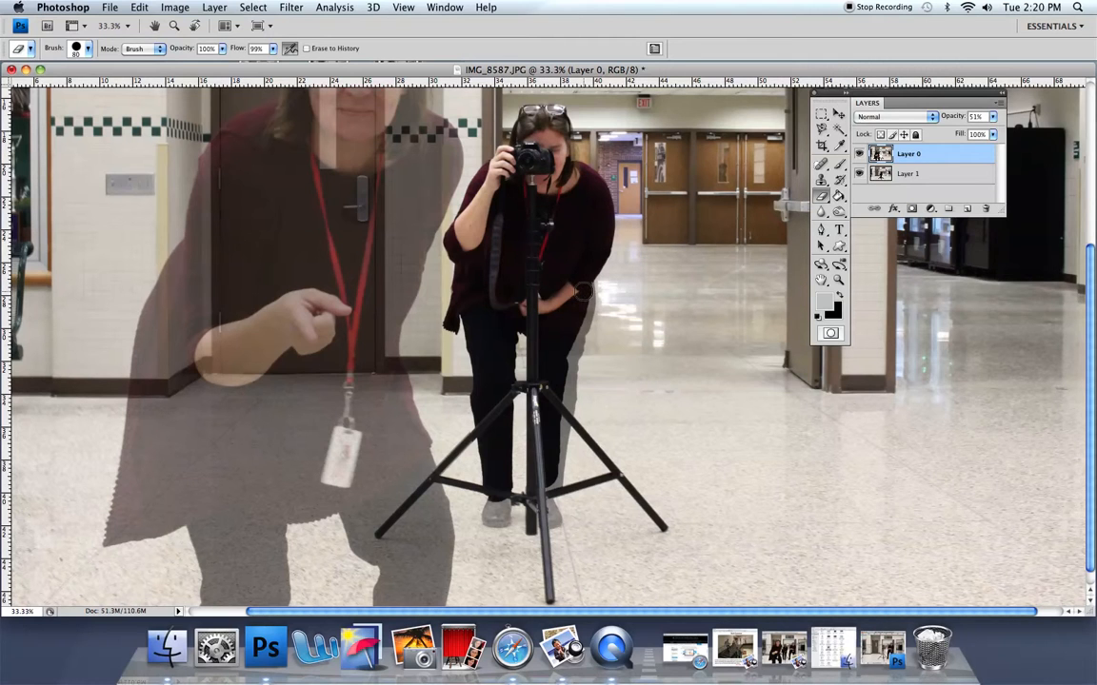
pyautogui.moveTo(594, 288)
pyautogui.mouseDown()
pyautogui.moveTo(571, 367)
pyautogui.moveTo(574, 346)
pyautogui.moveTo(572, 356)
pyautogui.moveTo(554, 522)
pyautogui.mouseUp()
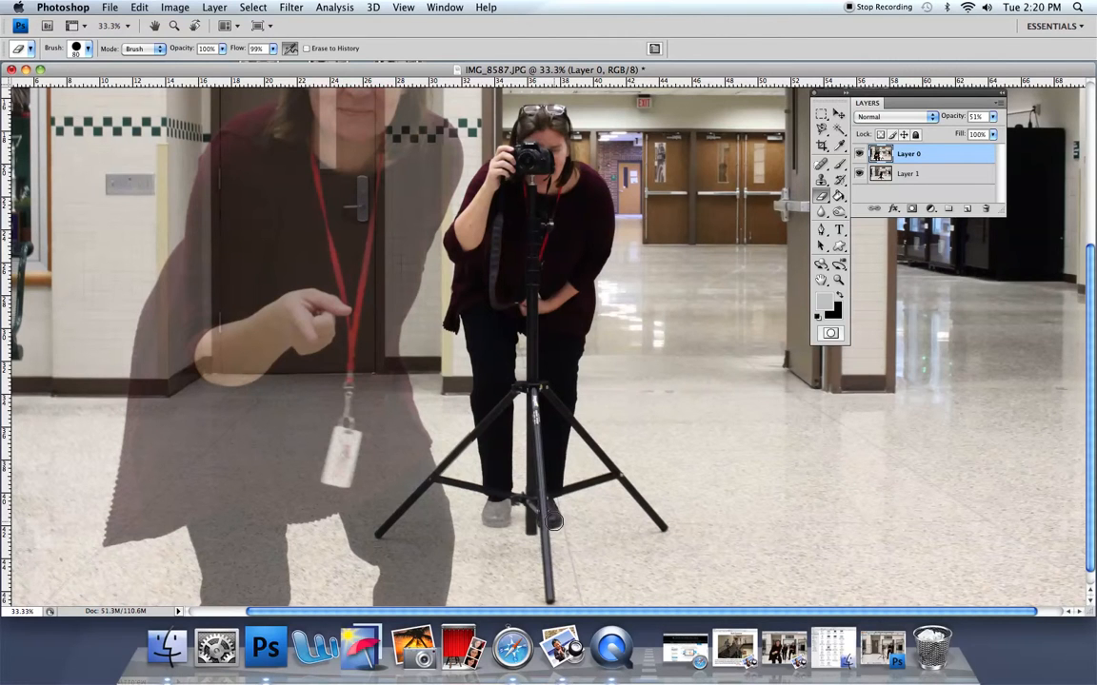
pyautogui.scroll(1, 523, 507)
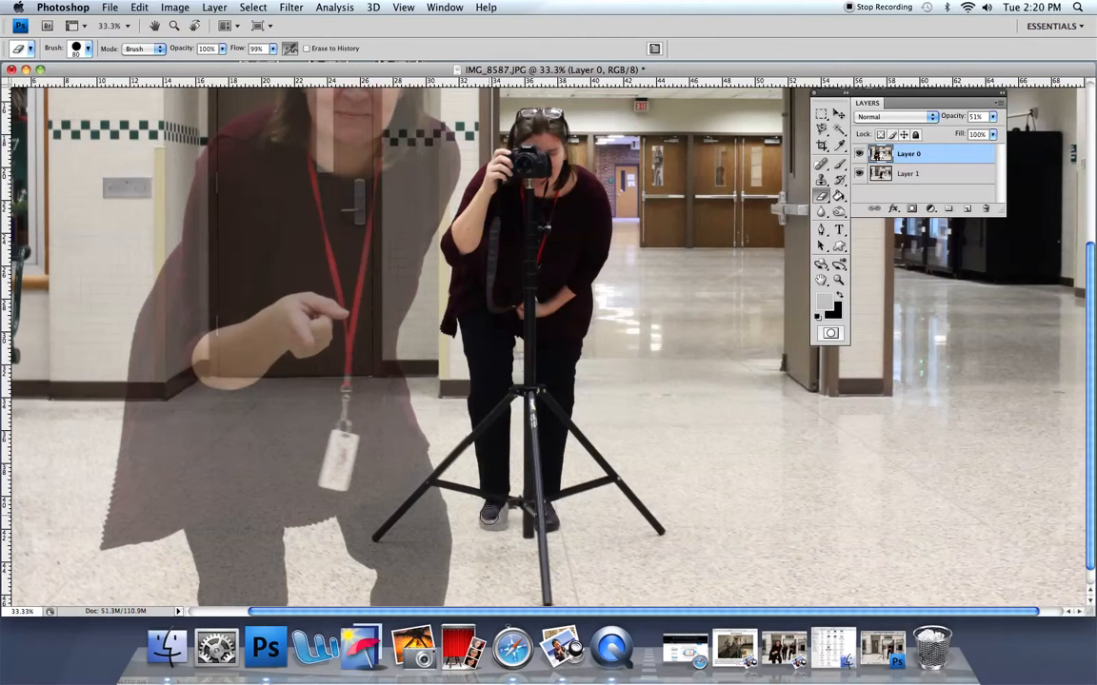
pyautogui.click(500, 511)
# - Restore Layer 0's opacity to 100% and flatten the image into a single background
pyautogui.press('super+minus')
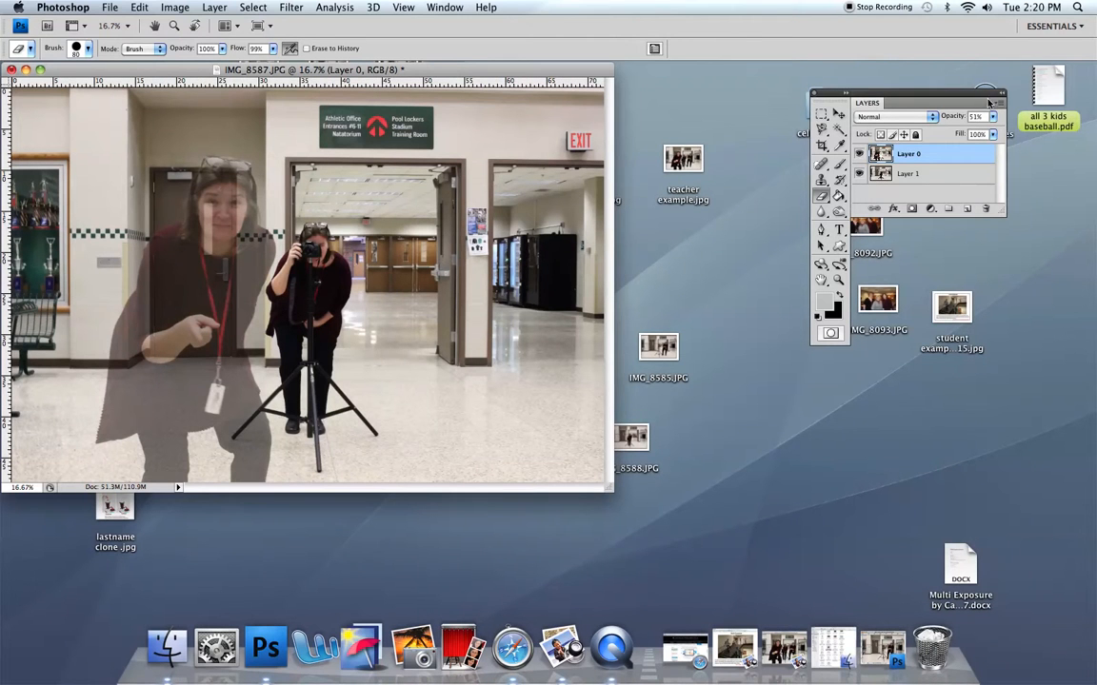
pyautogui.click(992, 118)
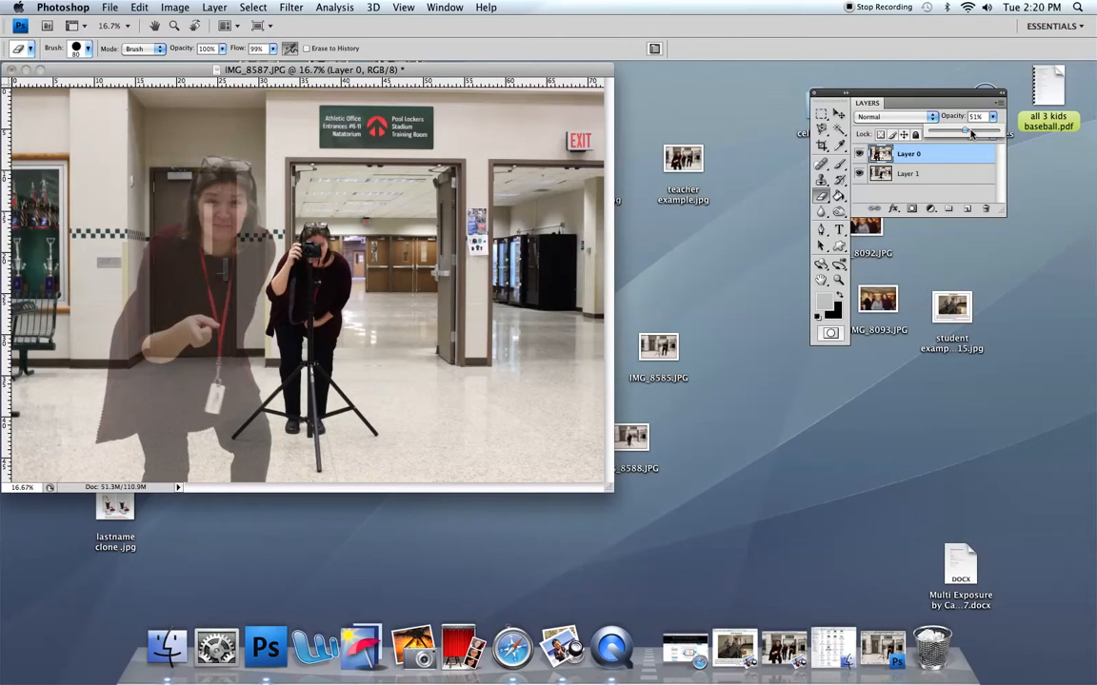
pyautogui.moveTo(971, 134); pyautogui.dragTo(1016, 144)
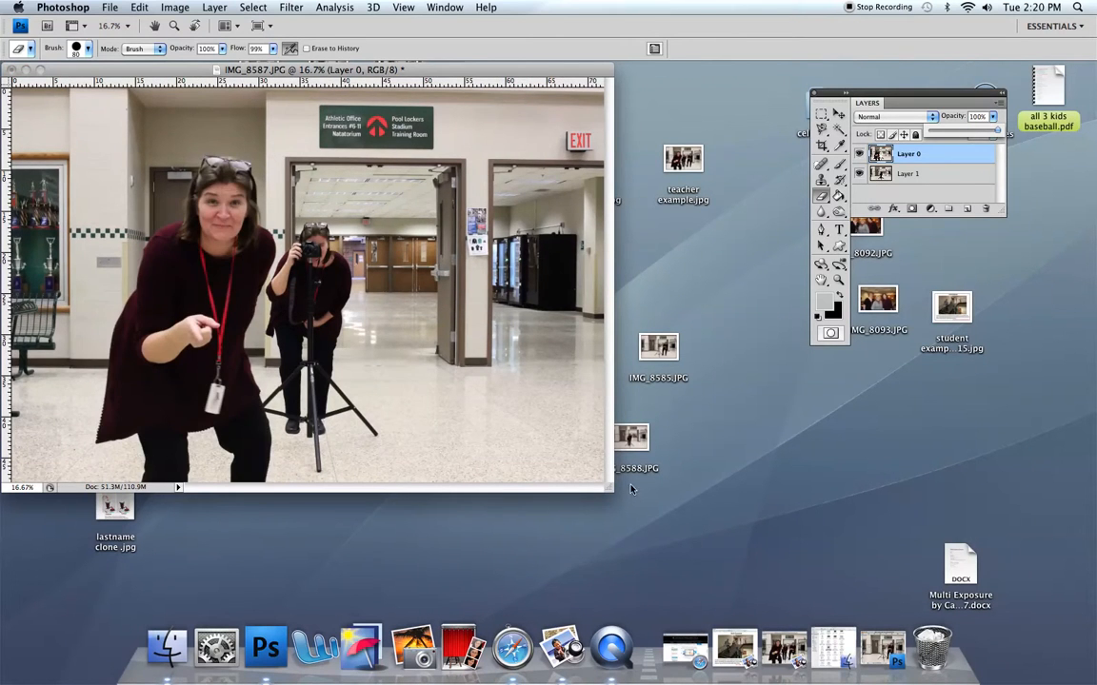
pyautogui.moveTo(614, 487); pyautogui.dragTo(1012, 620)
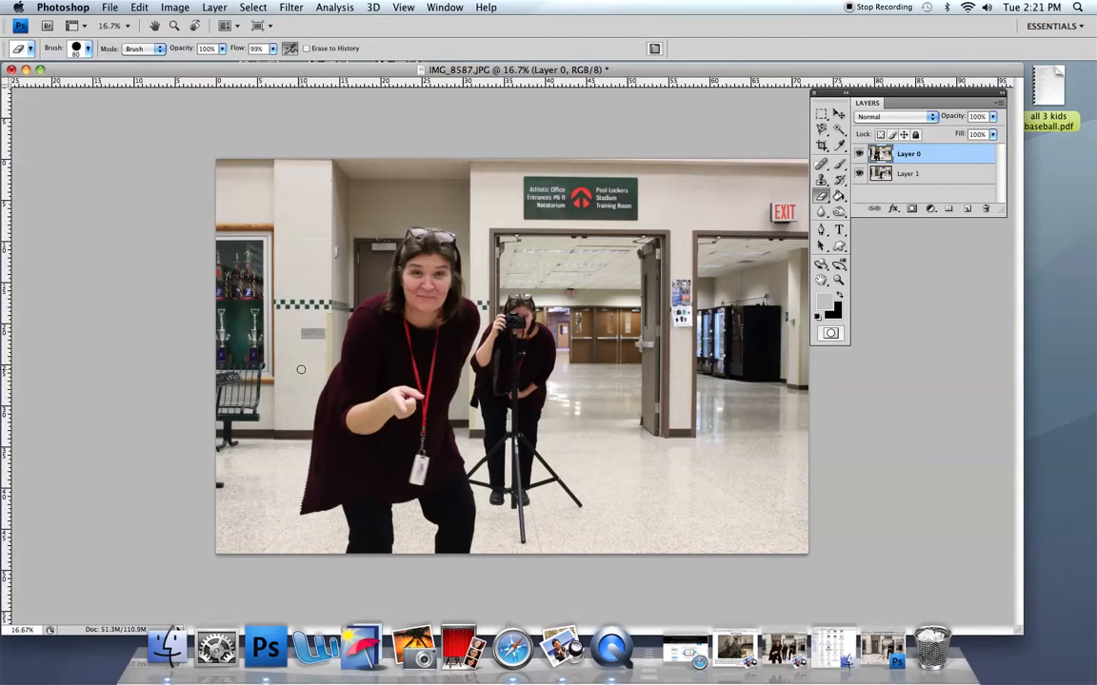
pyautogui.click(214, 7)
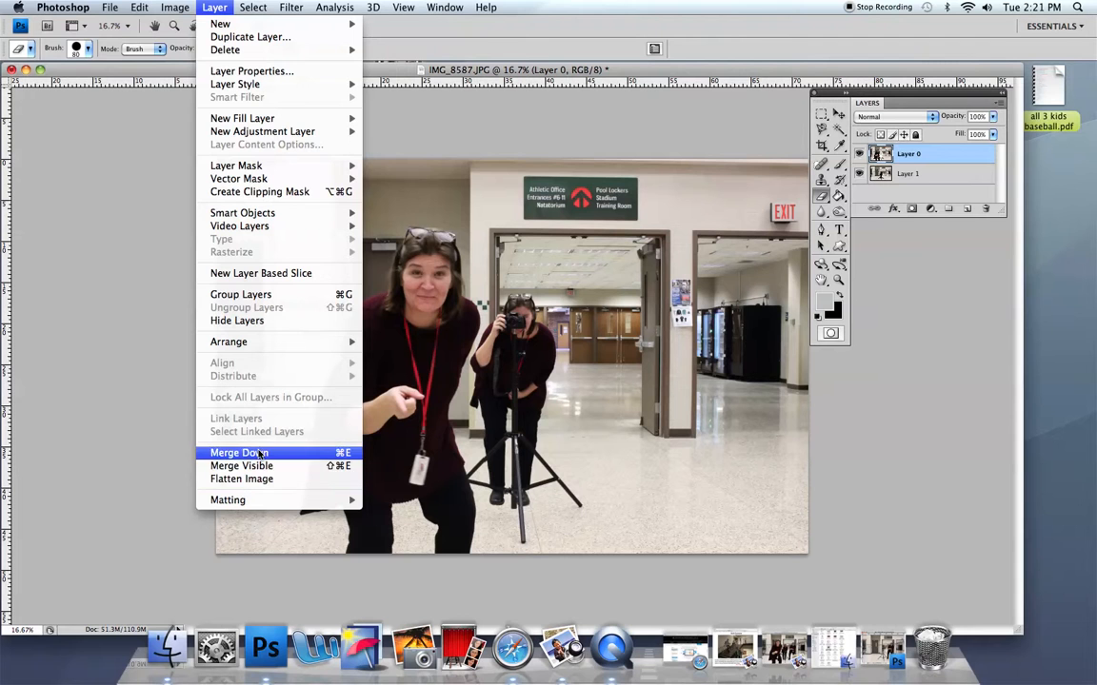
pyautogui.click(256, 479)
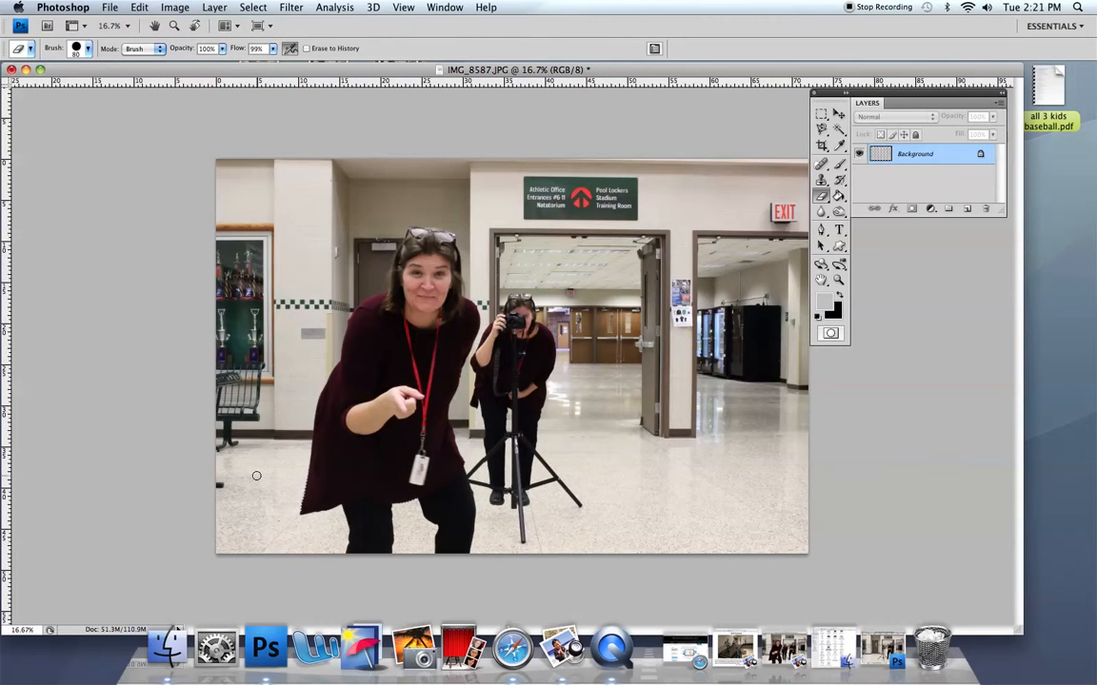
pyautogui.press('super+minus')
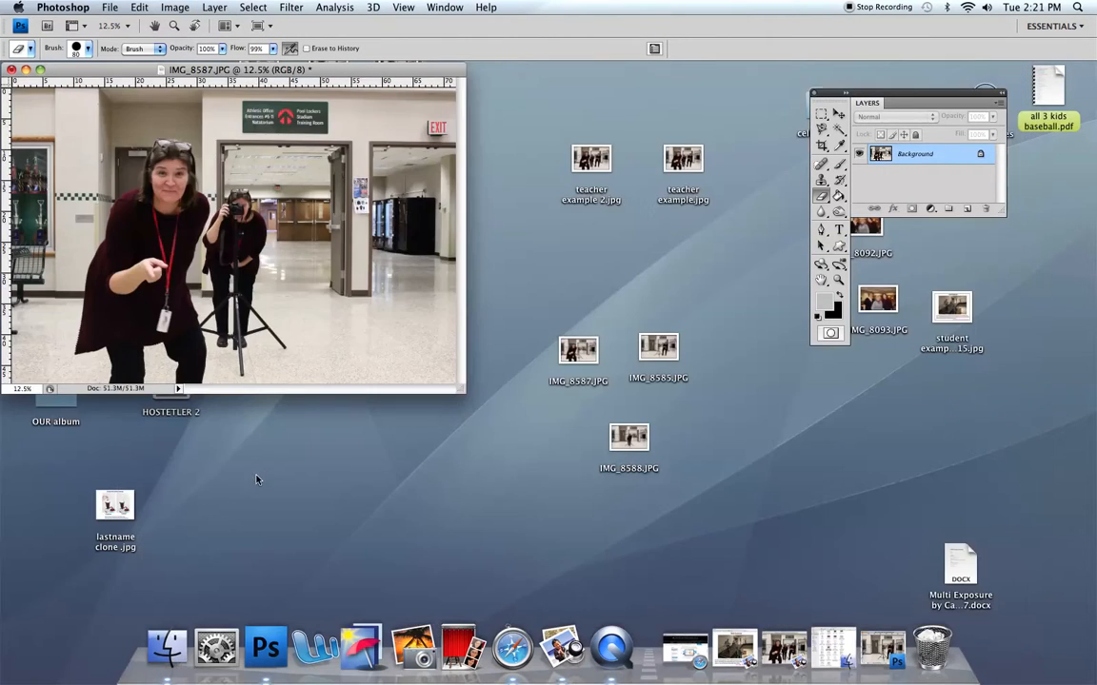
# - Switch to Preview to examine the finished composite teacher example 2.jpg, and minimize it again
pyautogui.moveTo(274, 71); pyautogui.dragTo(491, 144)
pyautogui.click(777, 651)
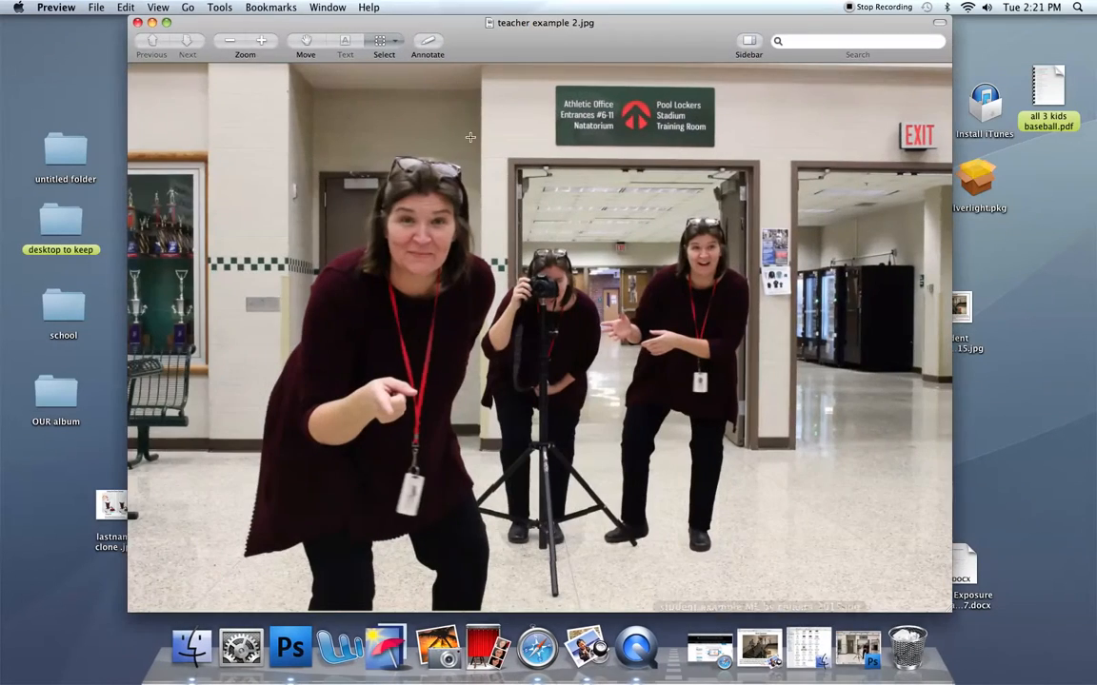
pyautogui.click(153, 22)
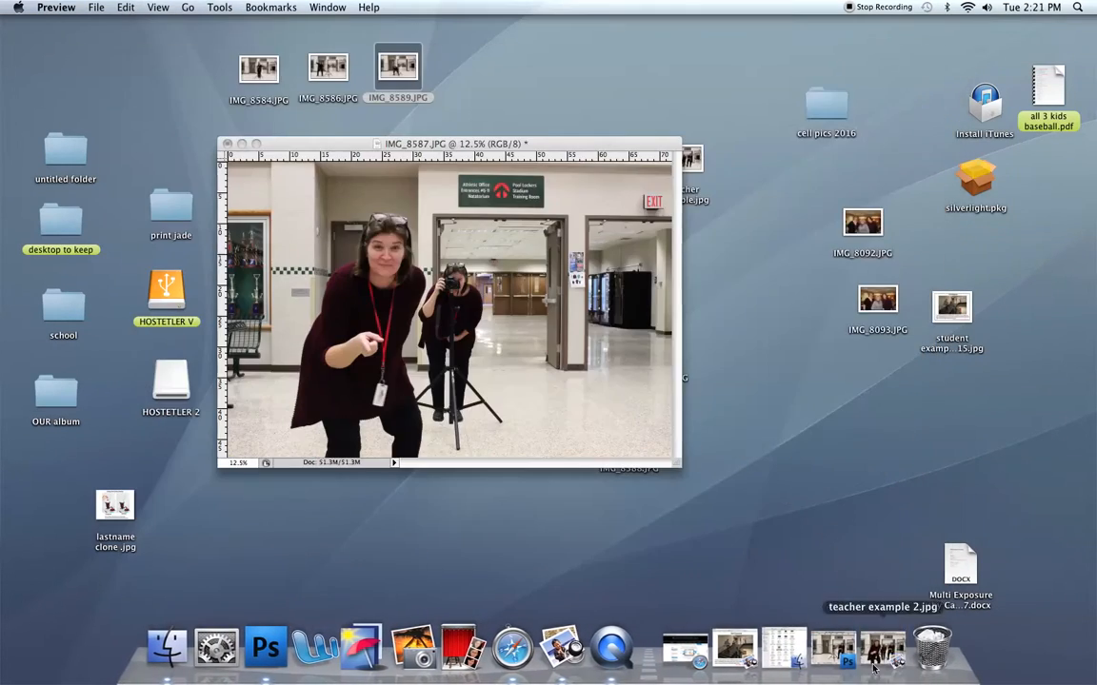
# - Switch to Photoshop, restore the IMG_8585.JPG window, copy its photo into IMG_8587.JPG as a new layer and close the source file
pyautogui.click(815, 653)
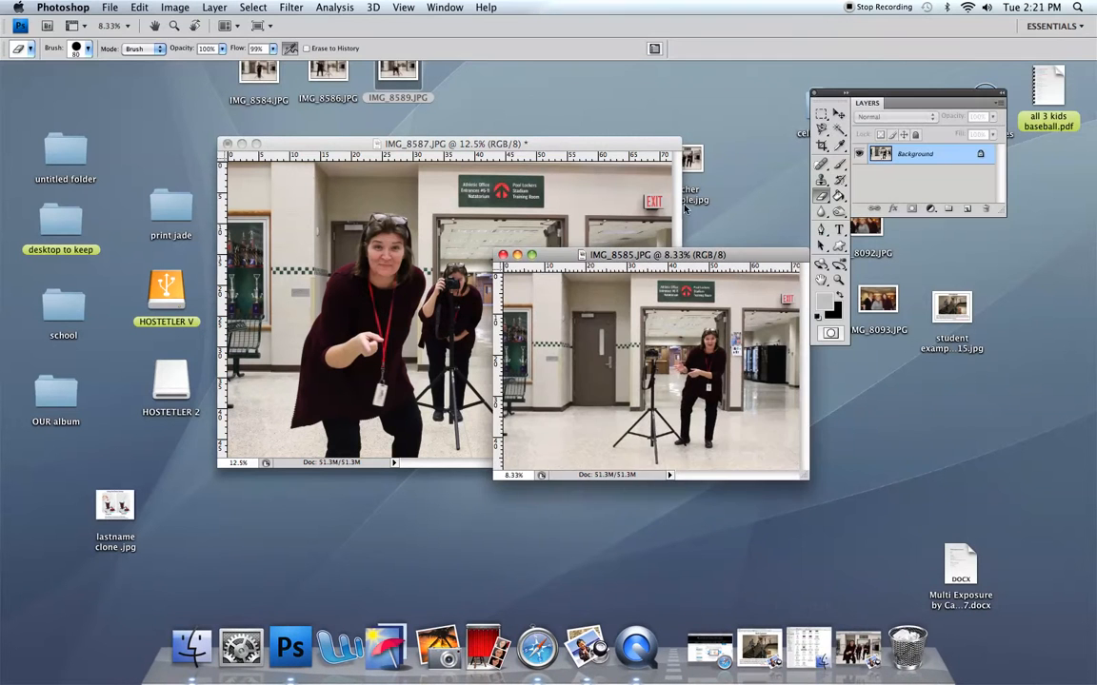
pyautogui.click(840, 115)
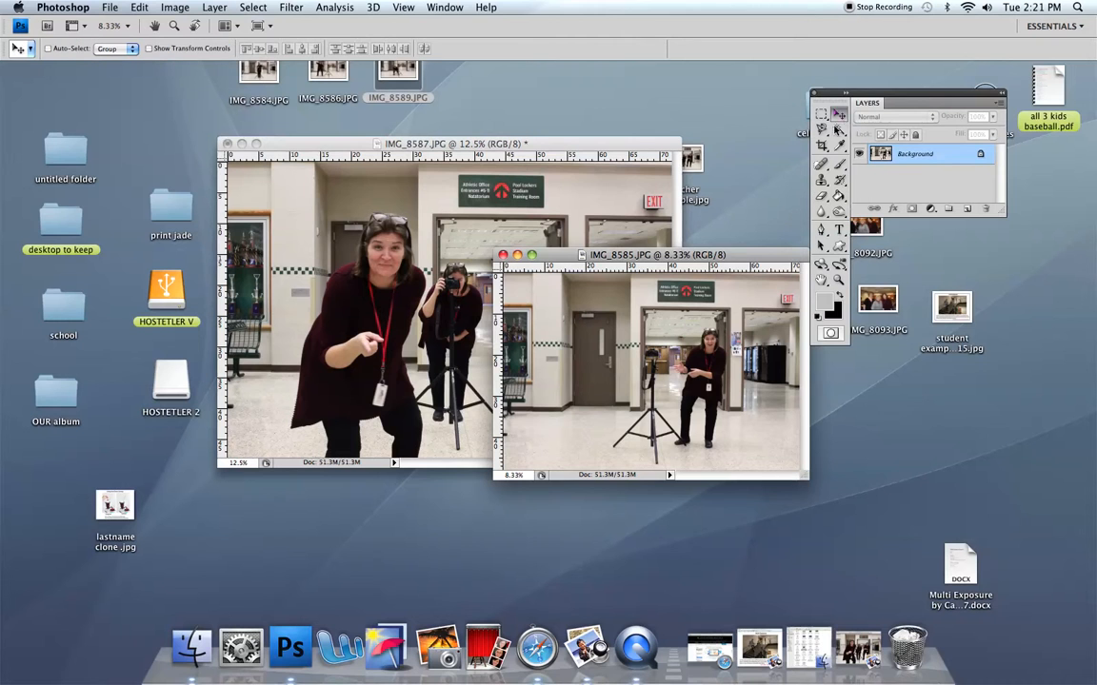
pyautogui.moveTo(564, 255); pyautogui.dragTo(651, 227)
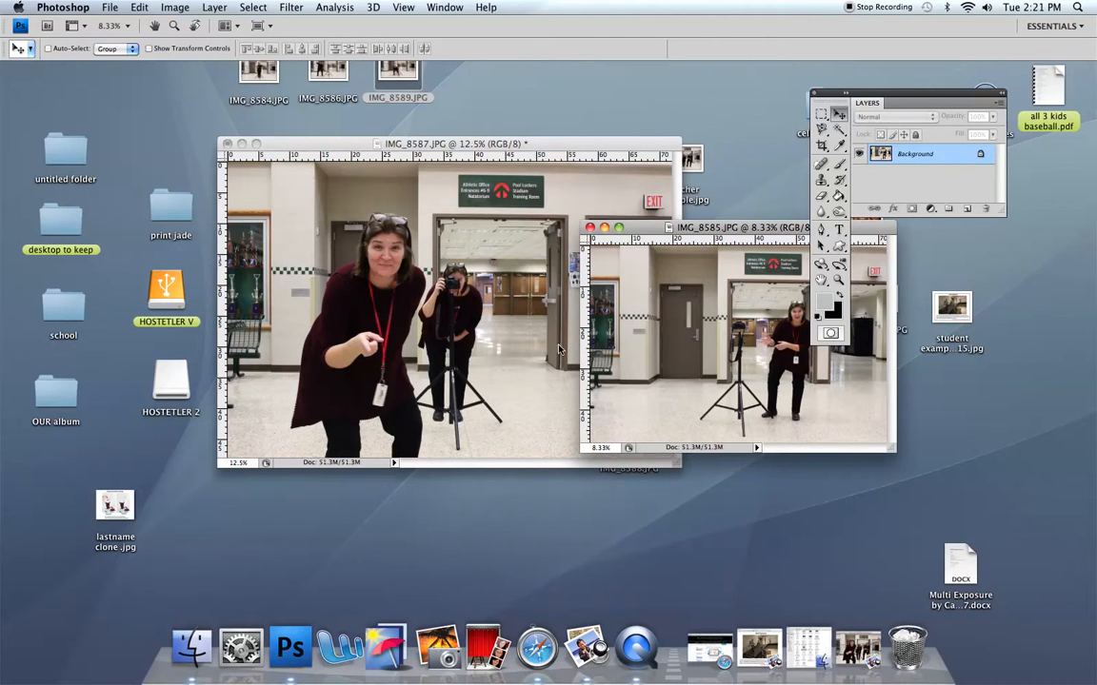
pyautogui.moveTo(639, 364); pyautogui.dragTo(496, 341)
pyautogui.click(720, 341)
pyautogui.click(591, 230)
# - Lower Layer 1's opacity to 63% and roughly align it with the Background's doorways and hallway sign
pyautogui.moveTo(525, 302); pyautogui.dragTo(287, 303)
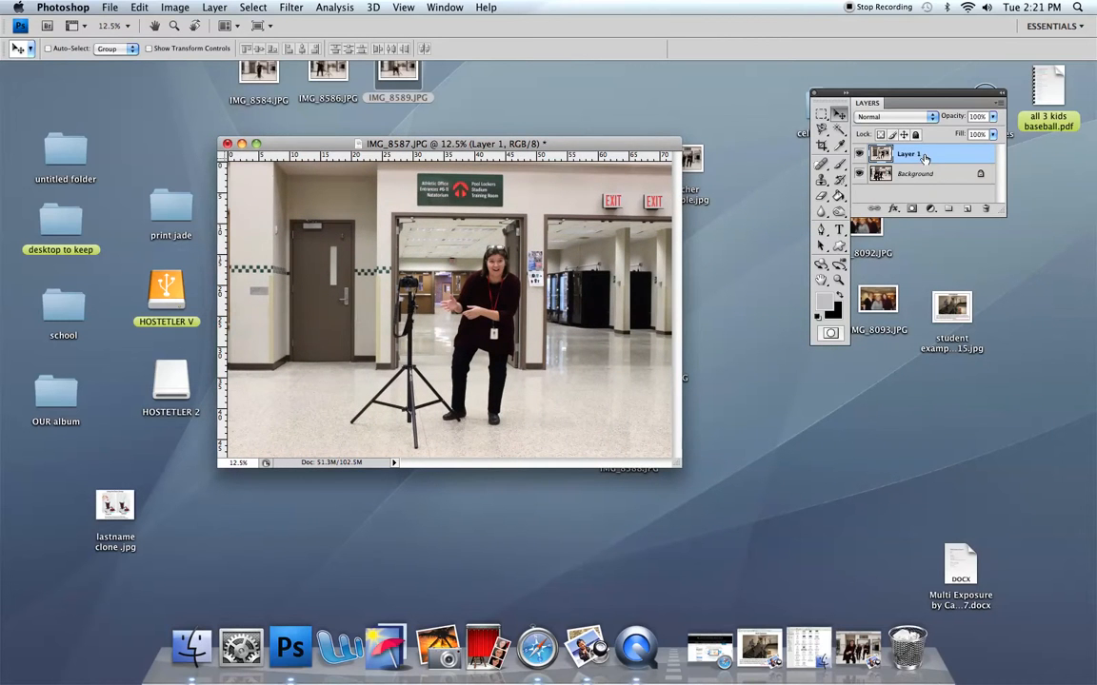
pyautogui.click(992, 118)
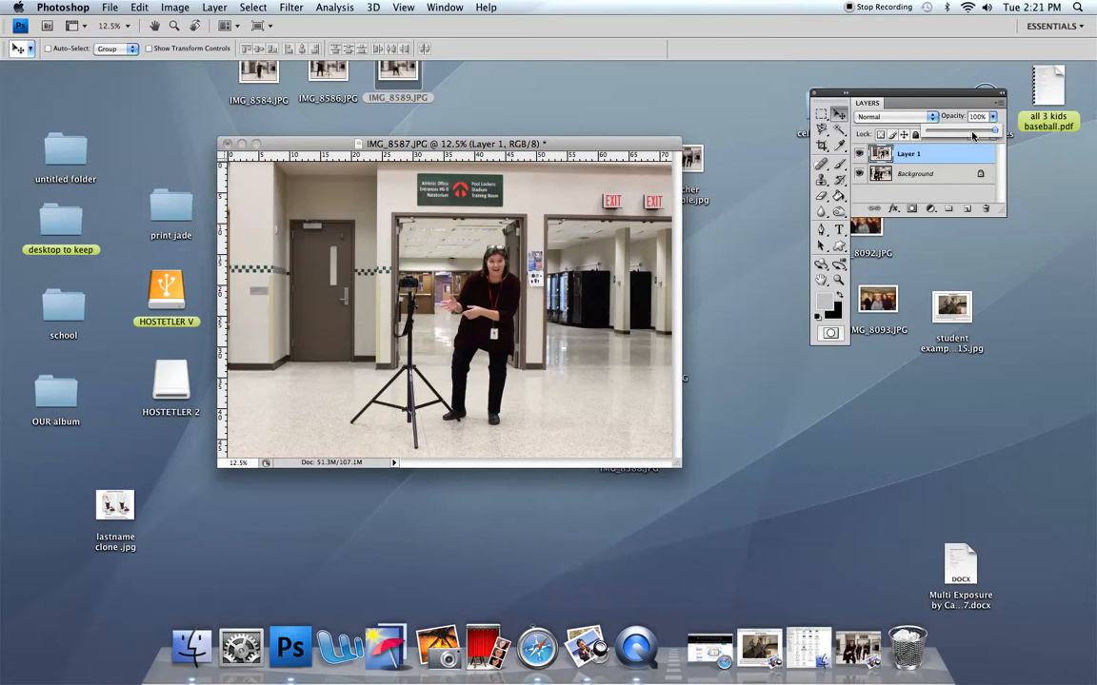
pyautogui.click(970, 130)
pyautogui.moveTo(584, 296); pyautogui.dragTo(628, 303)
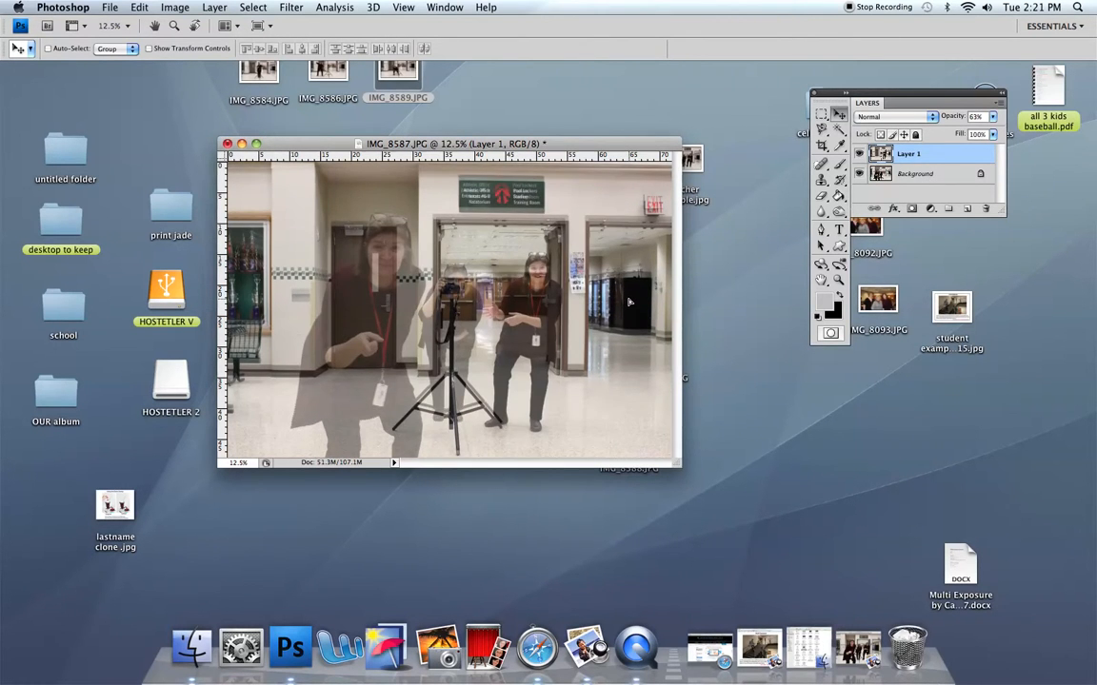
# - Move Layer 1 at close range so its door frames and tripod line up with the Background
pyautogui.moveTo(674, 461); pyautogui.dragTo(983, 664)
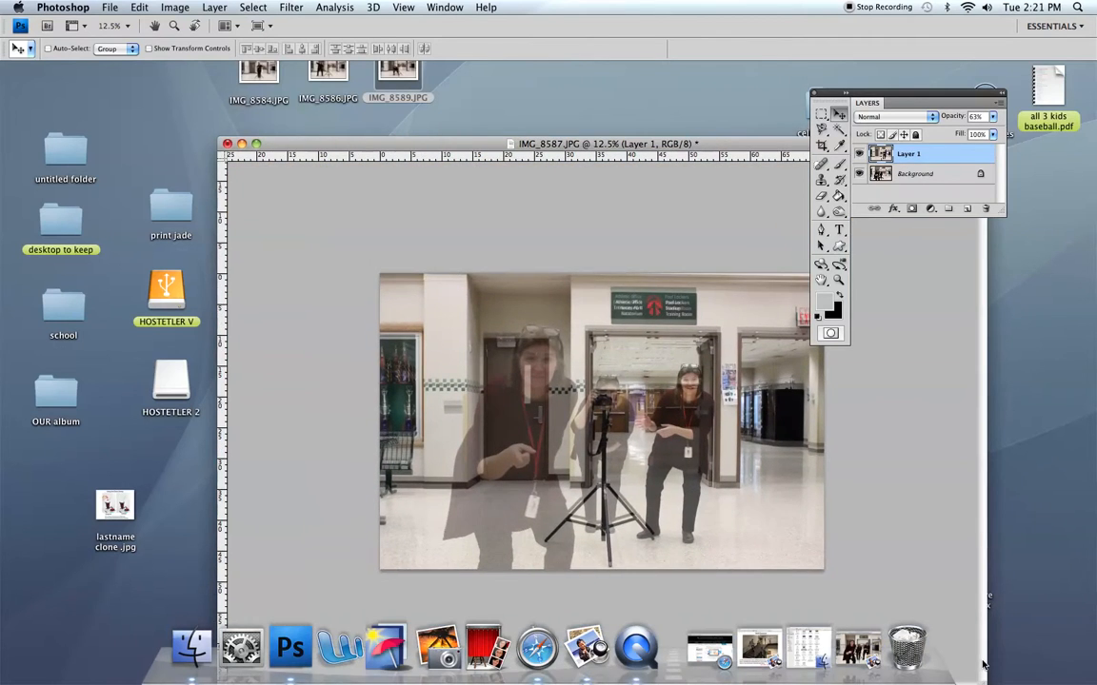
pyautogui.press('super+plus')
pyautogui.press('super+plus')
pyautogui.press('super+plus')
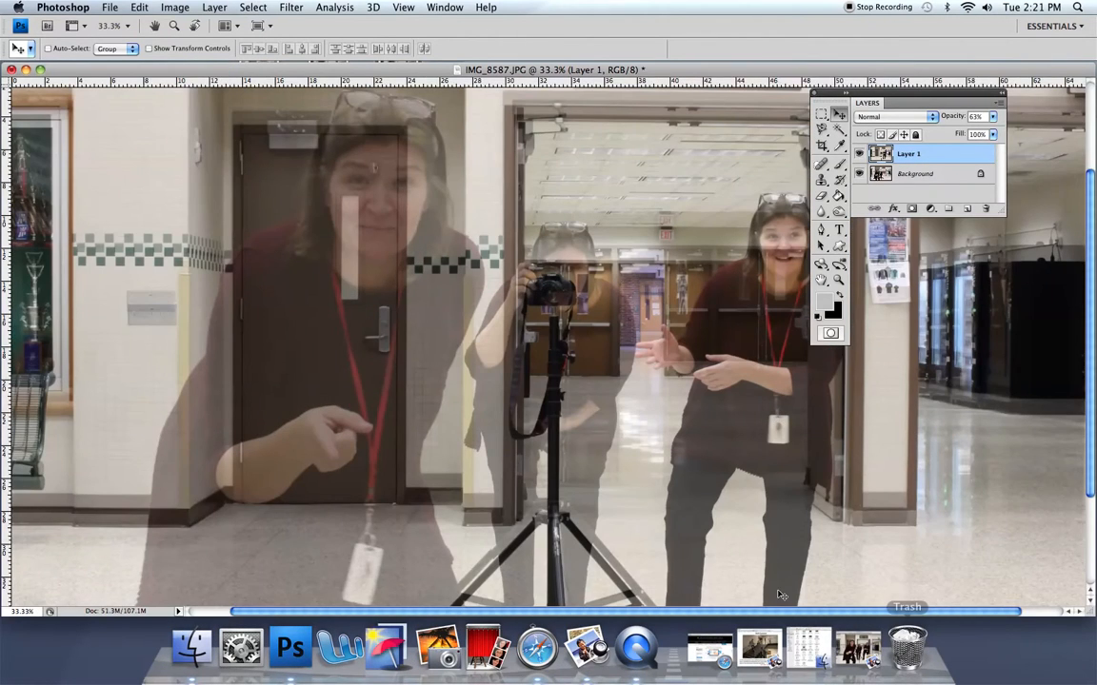
pyautogui.moveTo(435, 377); pyautogui.dragTo(378, 320)
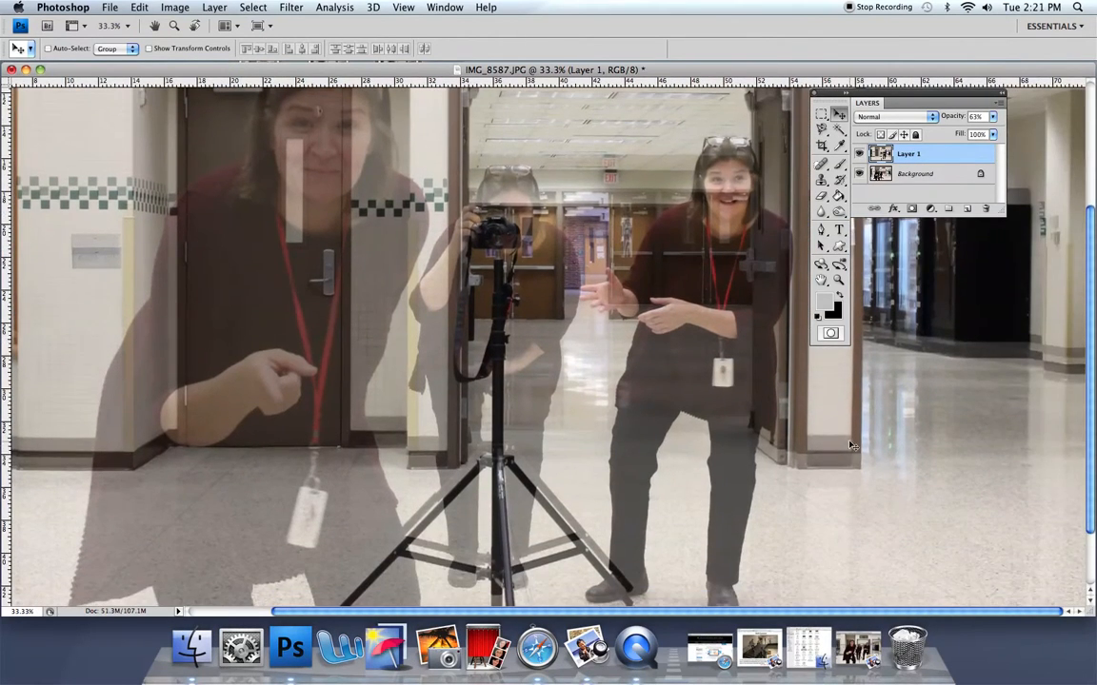
pyautogui.moveTo(841, 430); pyautogui.dragTo(778, 422)
pyautogui.moveTo(747, 72); pyautogui.dragTo(649, 100)
pyautogui.moveTo(633, 313); pyautogui.dragTo(688, 316)
# - Nudge Layer 1 vertically and to the right in small increments to fine-tune its alignment with the Background
pyautogui.press('Up')
pyautogui.press('Up')
pyautogui.press('Up')
pyautogui.press('Up')
pyautogui.press('Up')
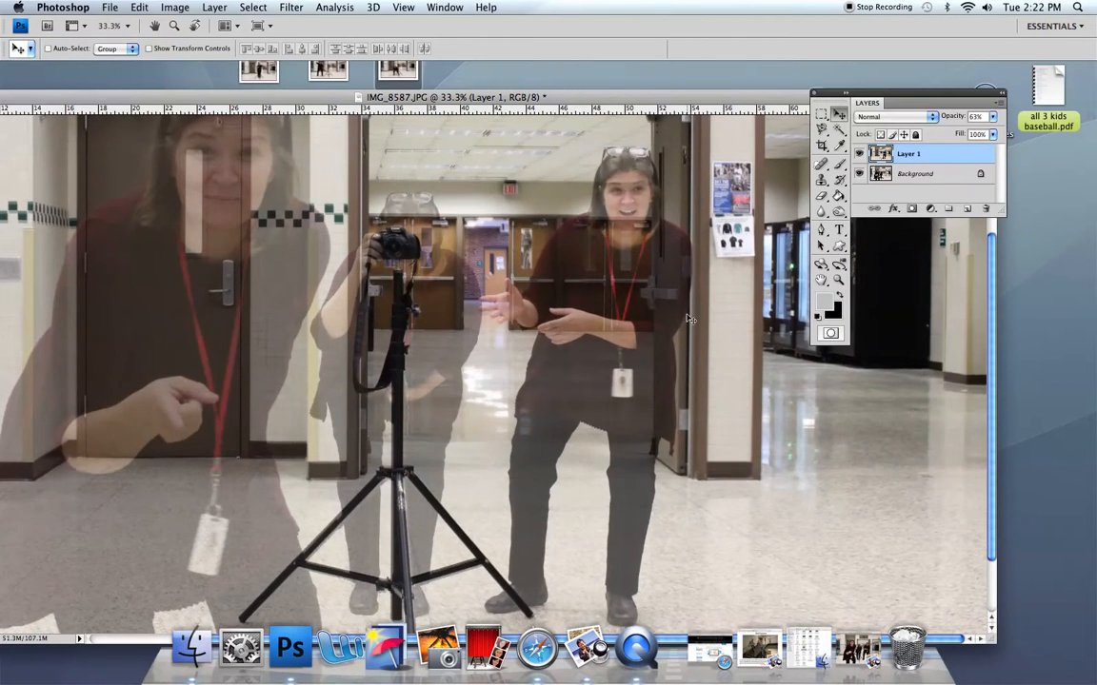
pyautogui.press('Up')
pyautogui.press('Down')
pyautogui.press('Down')
pyautogui.press('Down')
pyautogui.press('Down')
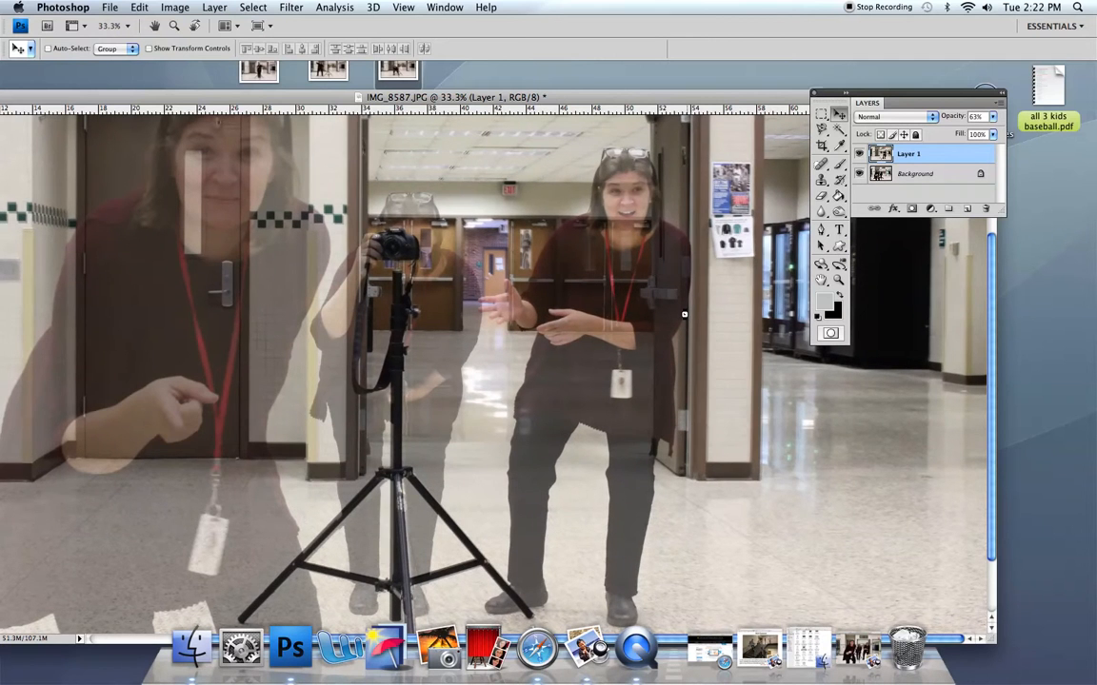
pyautogui.press('Right')
pyautogui.press('Right')
pyautogui.press('Up')
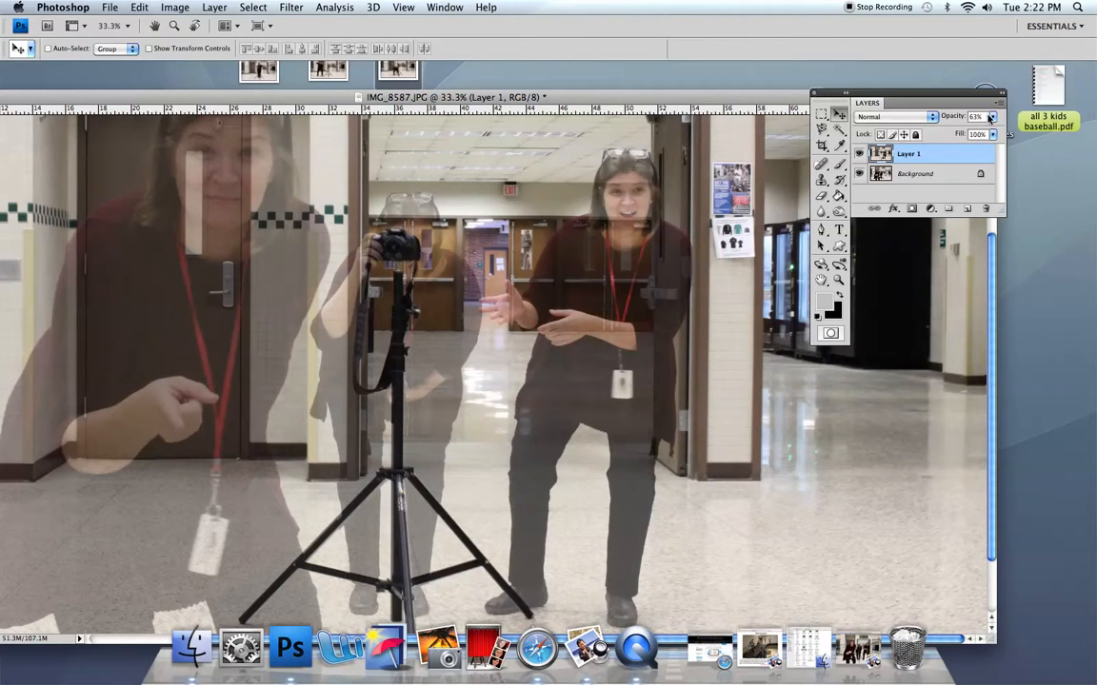
# - Restore Layer 1's opacity to 100% and view the whole image
pyautogui.click(991, 116)
pyautogui.moveTo(972, 134); pyautogui.dragTo(1002, 137)
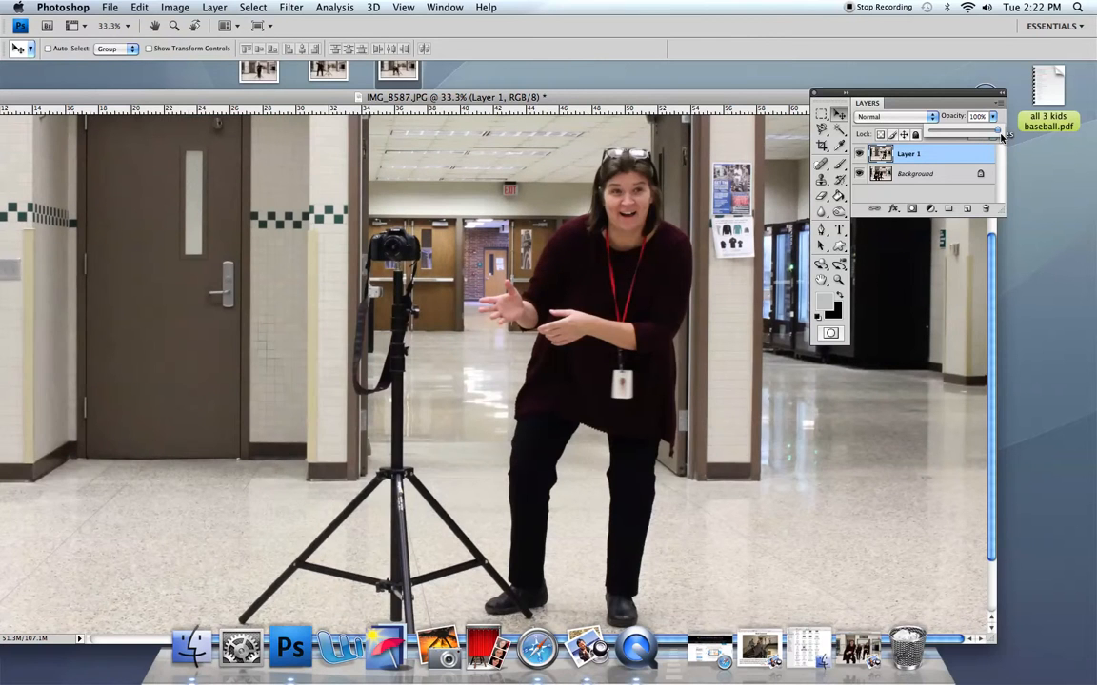
pyautogui.press('super+minus')
pyautogui.press('super+minus')
pyautogui.press('super+minus')
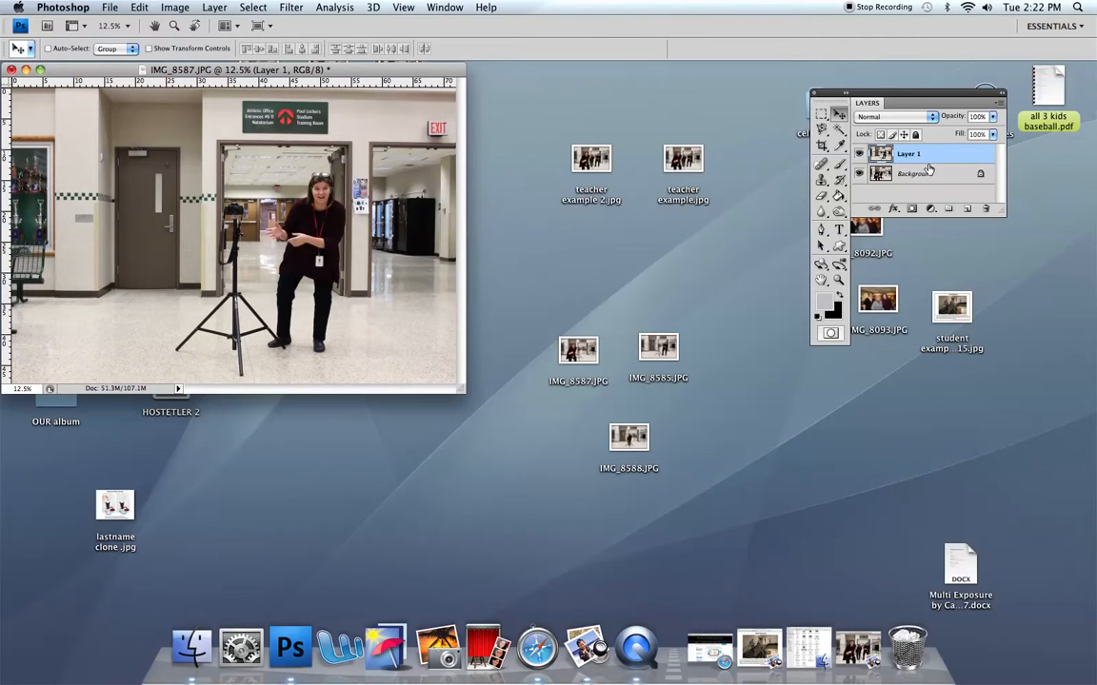
# - Convert the locked Background into regular Layer 0 with default settings and stack it above Layer 1
pyautogui.doubleClick(983, 175)
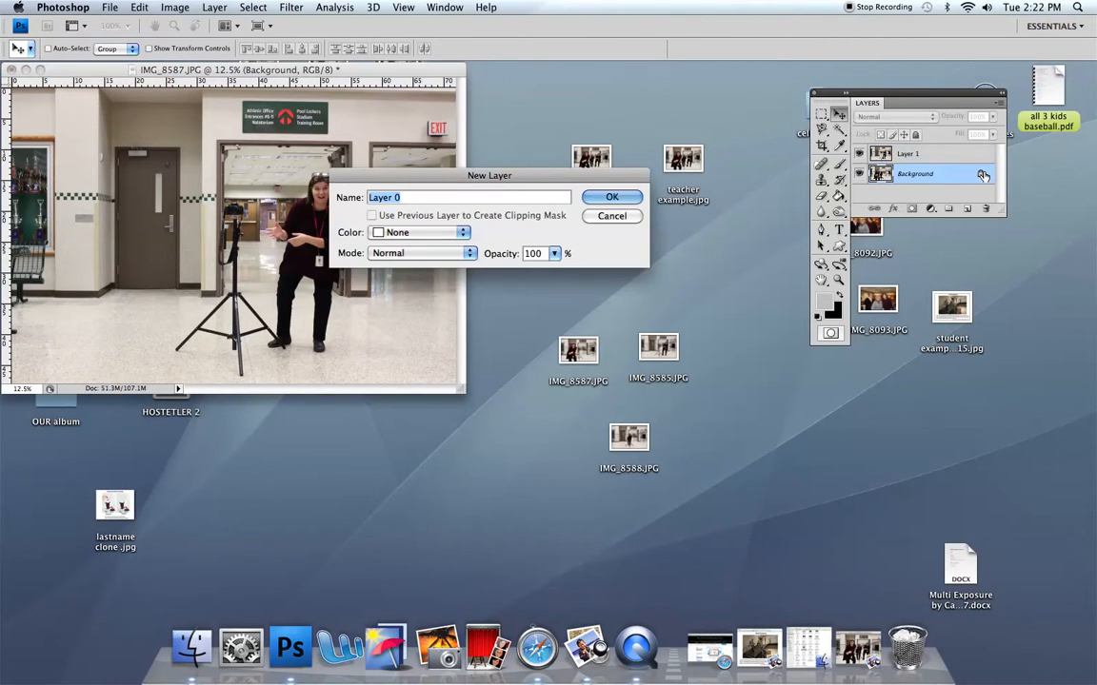
pyautogui.click(604, 194)
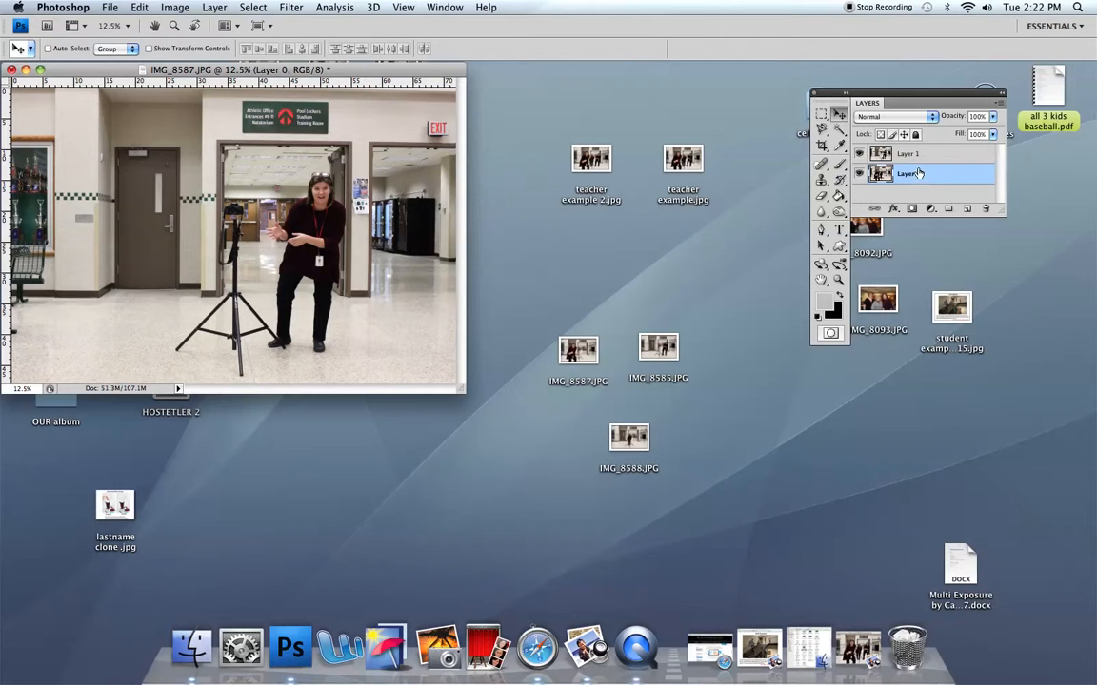
pyautogui.moveTo(461, 390); pyautogui.dragTo(805, 606)
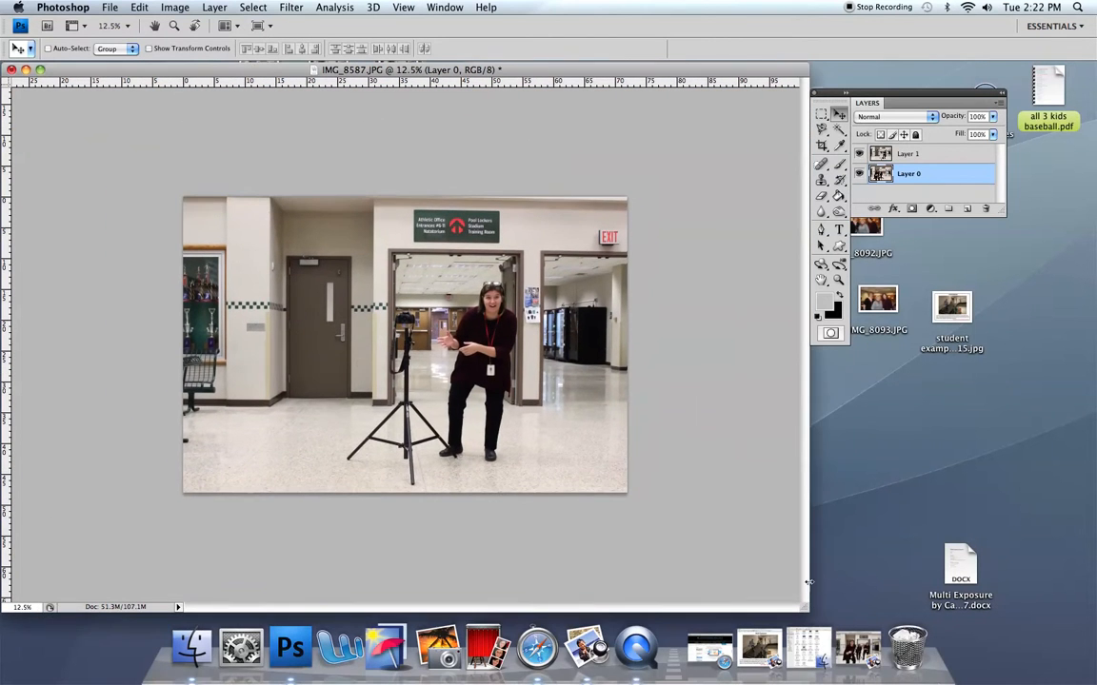
pyautogui.click(921, 155)
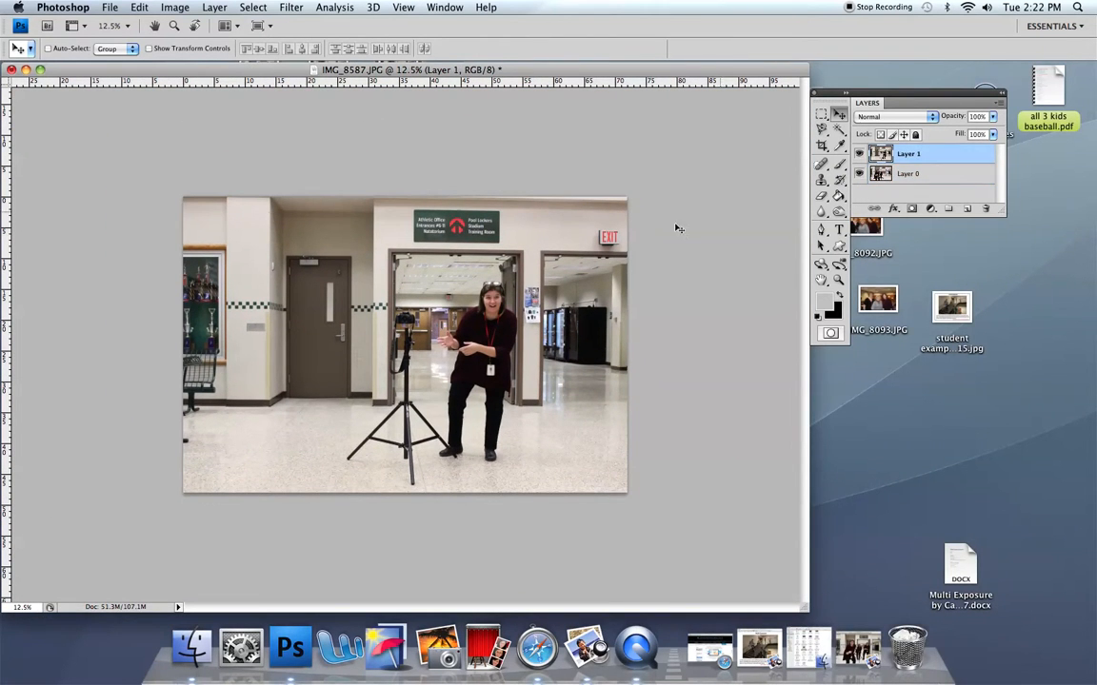
pyautogui.moveTo(918, 158); pyautogui.dragTo(938, 177)
pyautogui.click(935, 157)
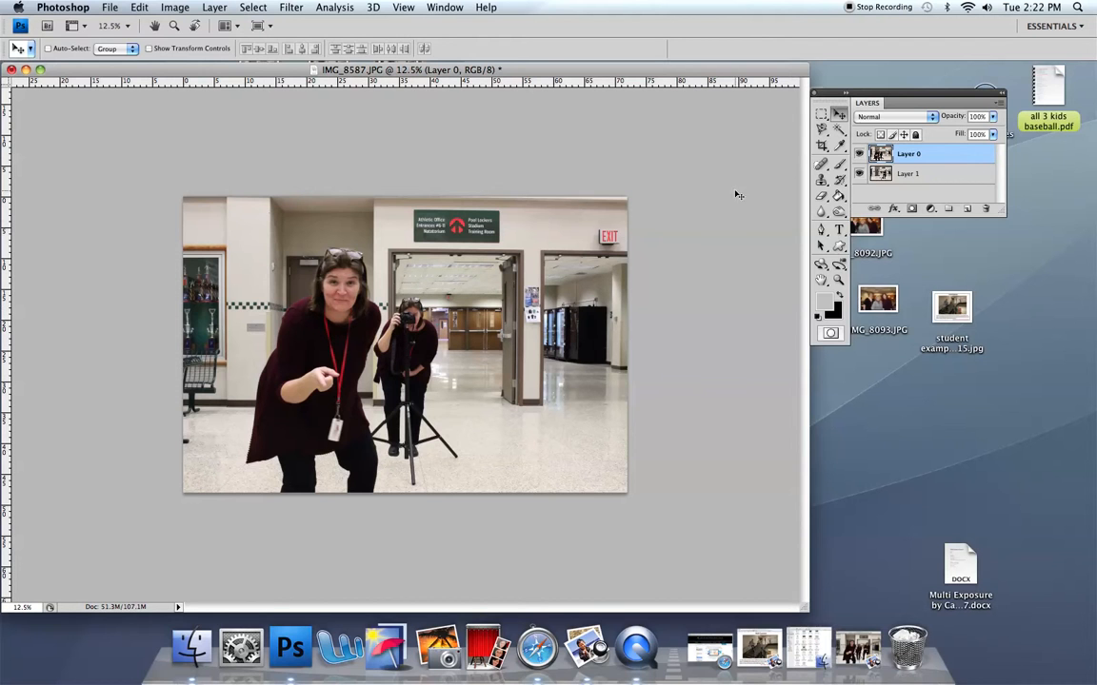
# - Hide Layer 0 and shift Layer 1 slightly upward
pyautogui.click(859, 154)
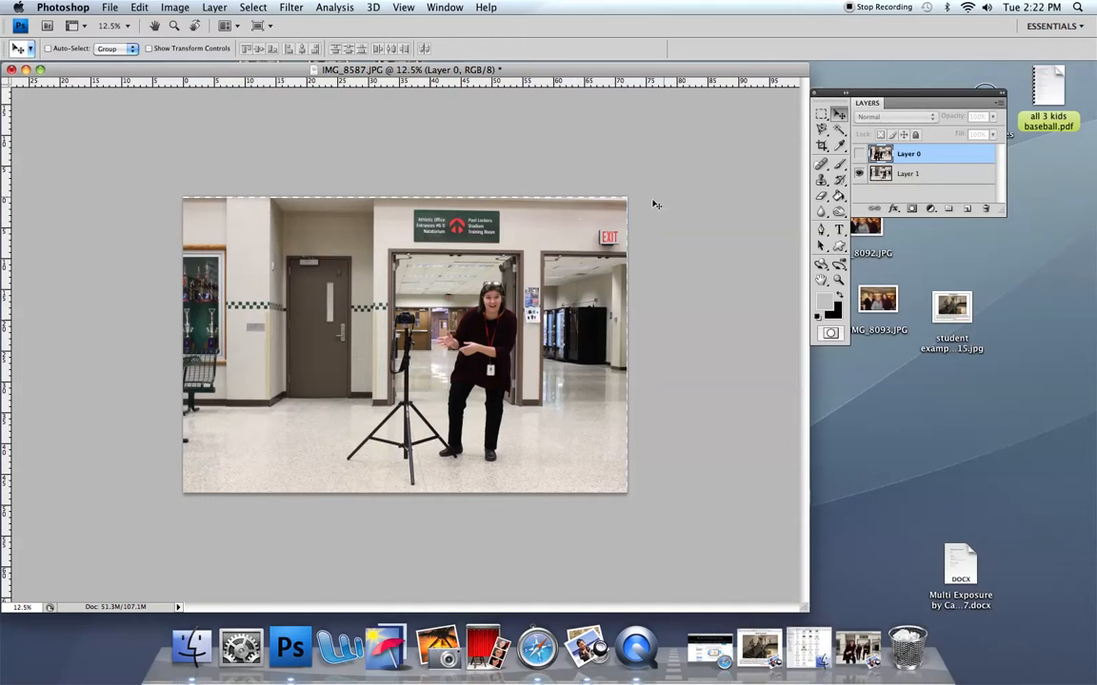
pyautogui.click(874, 177)
pyautogui.moveTo(583, 271); pyautogui.dragTo(585, 265)
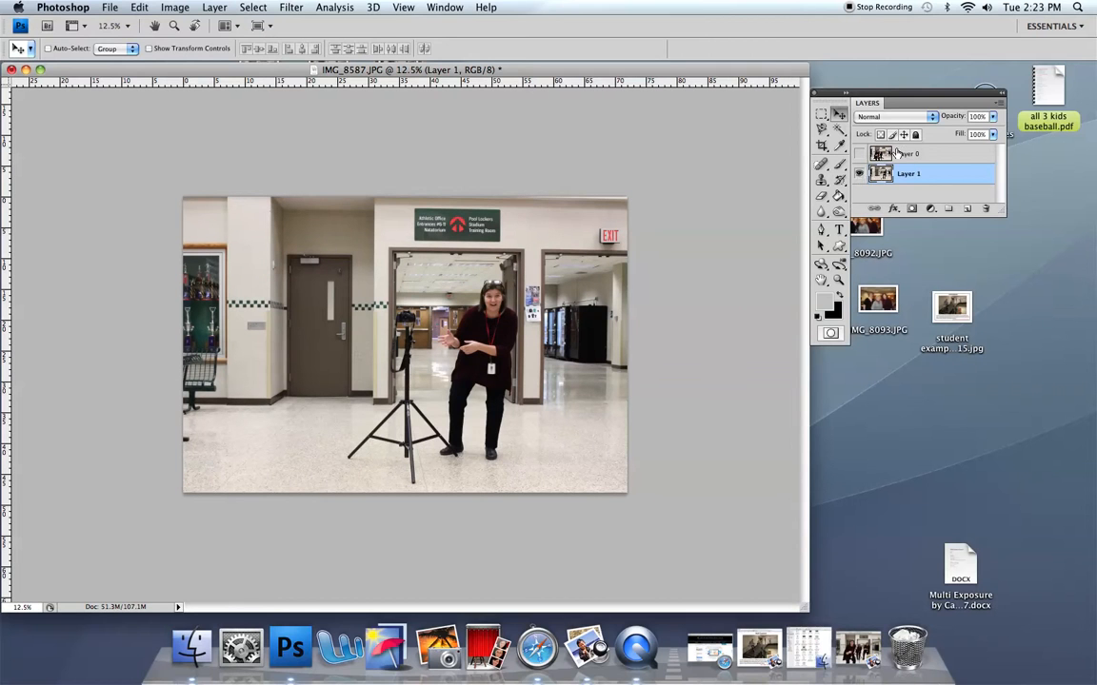
# - Make Layer 0 visible and active, and lower its opacity to 40%
pyautogui.click(909, 155)
pyautogui.click(859, 154)
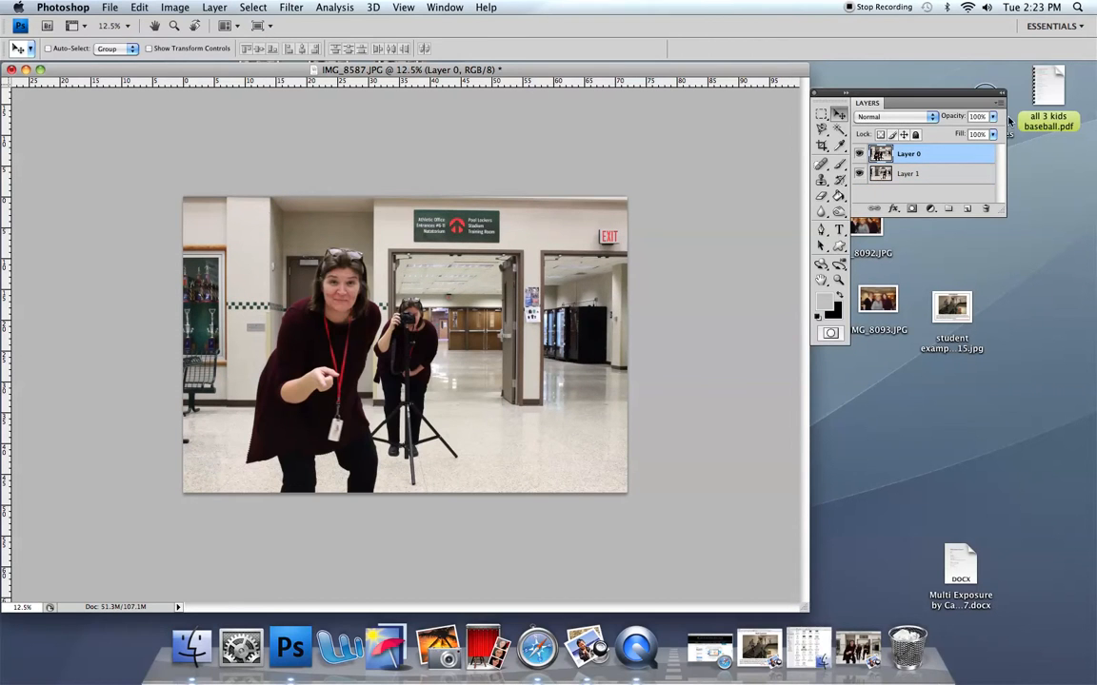
pyautogui.click(994, 117)
pyautogui.click(953, 131)
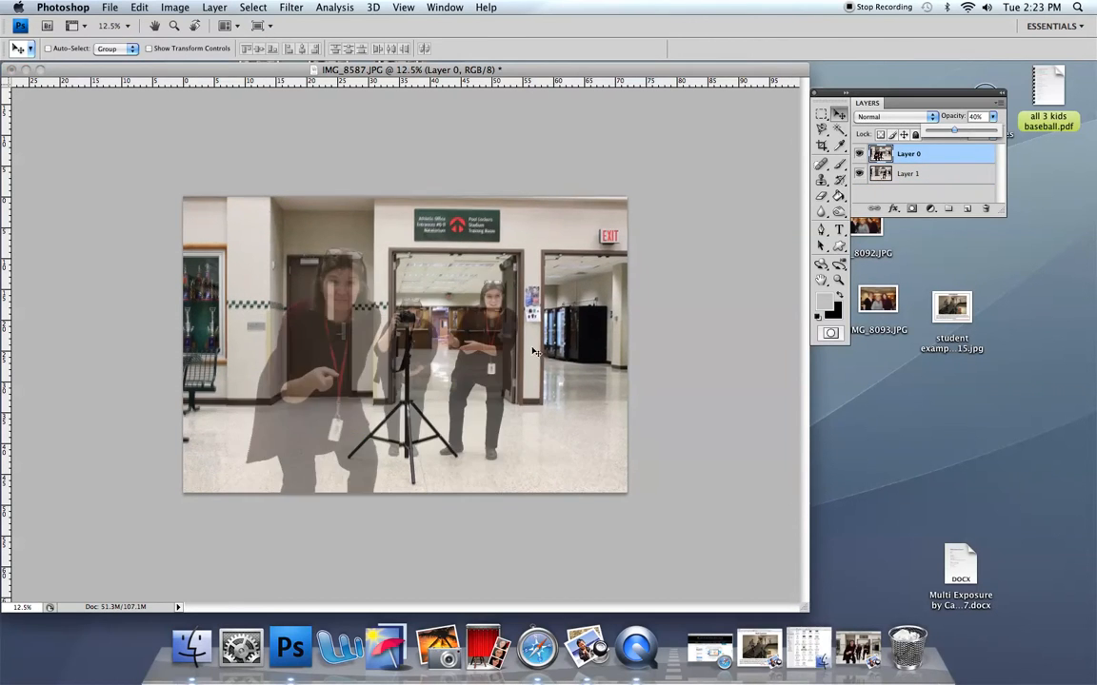
pyautogui.click(534, 351)
# - Shift Layer 0 very slightly to fine-tune its alignment with Layer 1 around the tripod and doorway
pyautogui.press('super+equal')
pyautogui.press('super+equal')
pyautogui.press('super+equal')
pyautogui.press('super+equal')
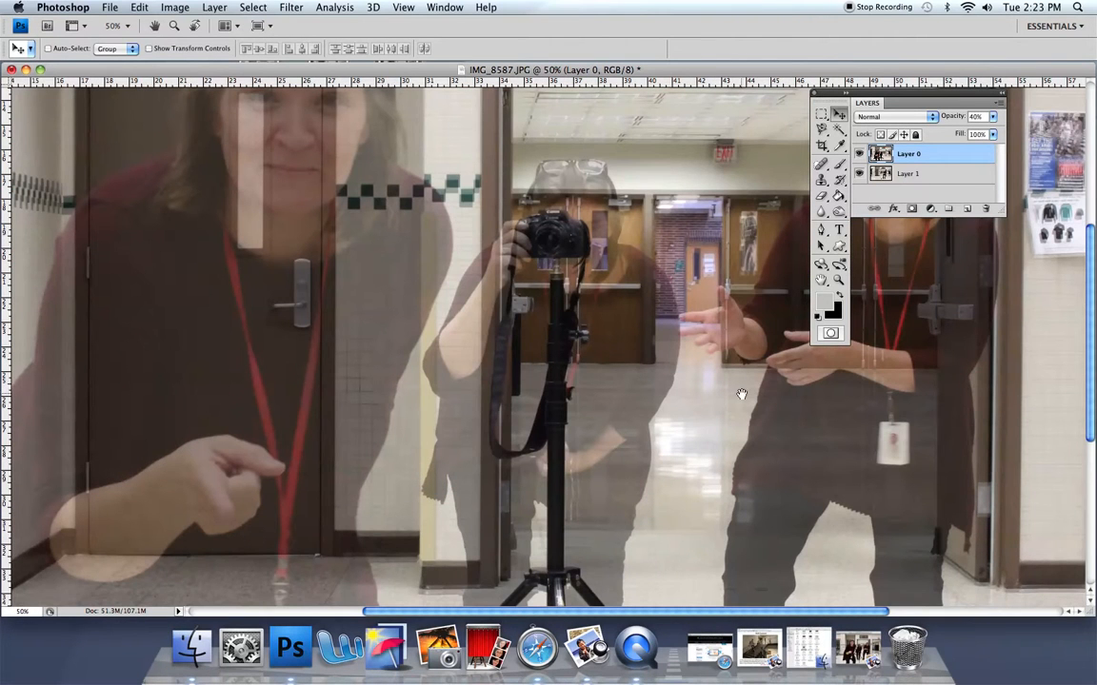
pyautogui.moveTo(752, 392); pyautogui.dragTo(721, 384)
pyautogui.moveTo(798, 410)
pyautogui.mouseDown()
pyautogui.moveTo(769, 381)
pyautogui.moveTo(796, 409)
pyautogui.mouseUp()
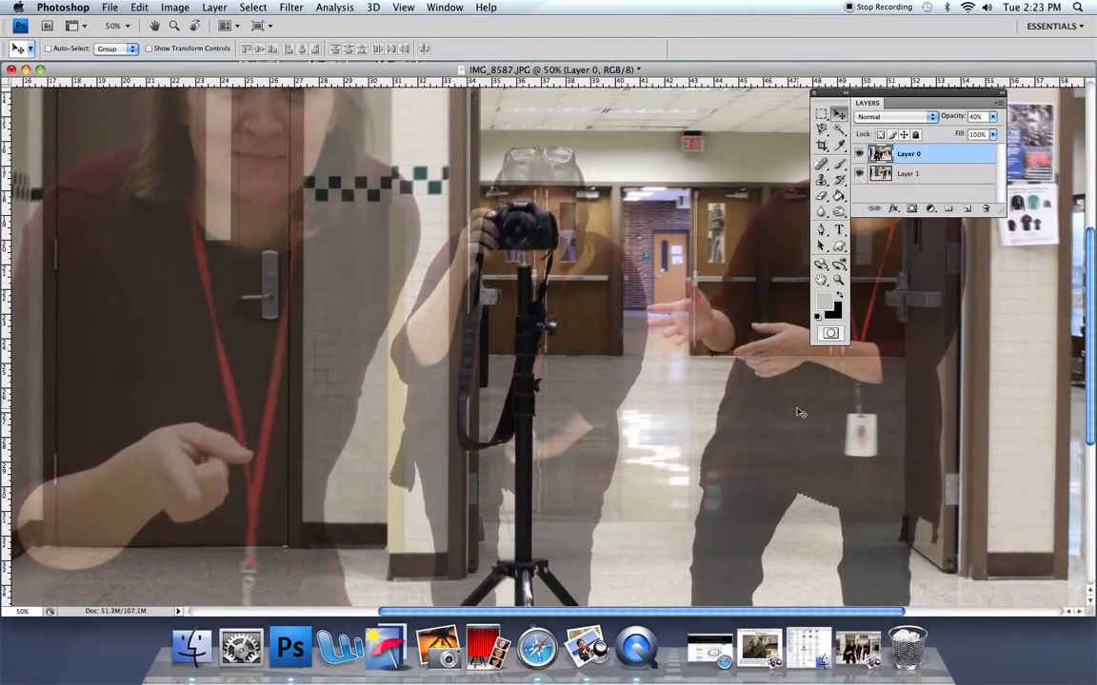
pyautogui.press('super+minus')
pyautogui.press('super+minus')
pyautogui.press('super+minus')
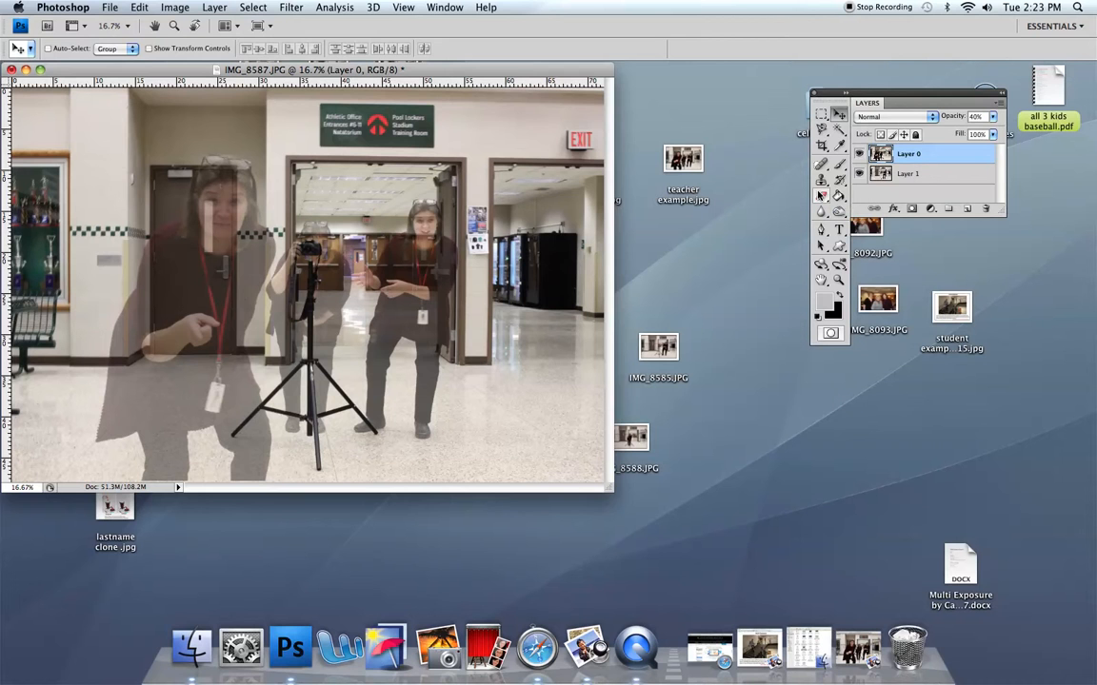
# - Erase Layer 0 with an 80 px brush over the doorway woman's face, torso, legs and shoes
pyautogui.press('e')
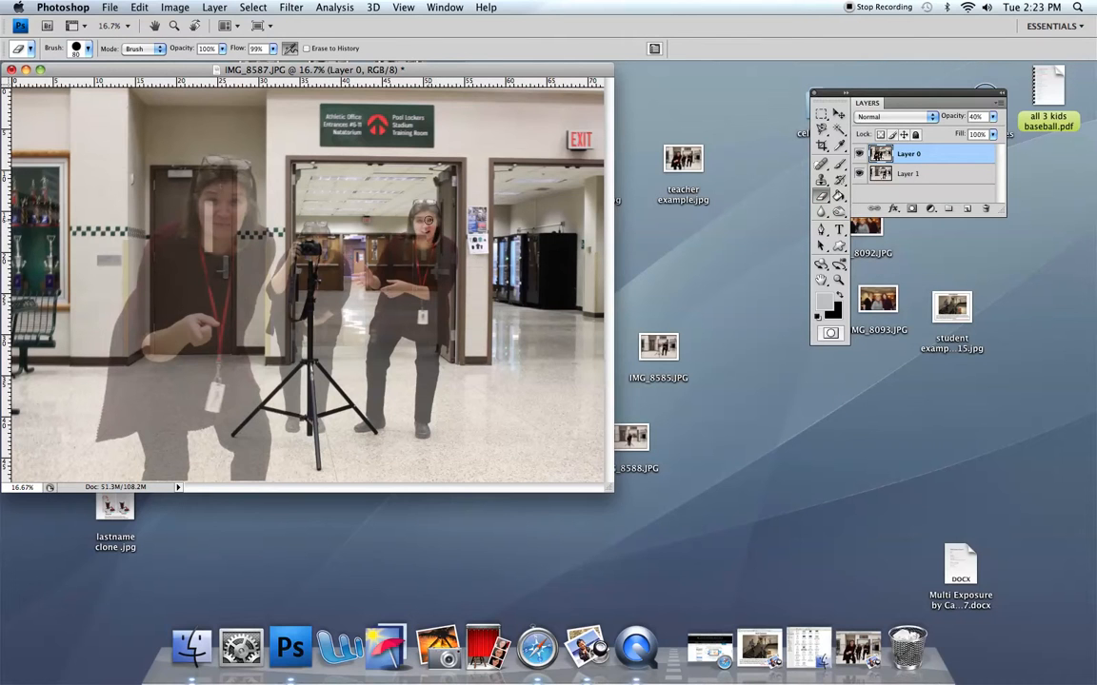
pyautogui.press('super+plus')
pyautogui.press('super+plus')
pyautogui.press('super+plus')
pyautogui.moveTo(670, 331); pyautogui.dragTo(364, 330)
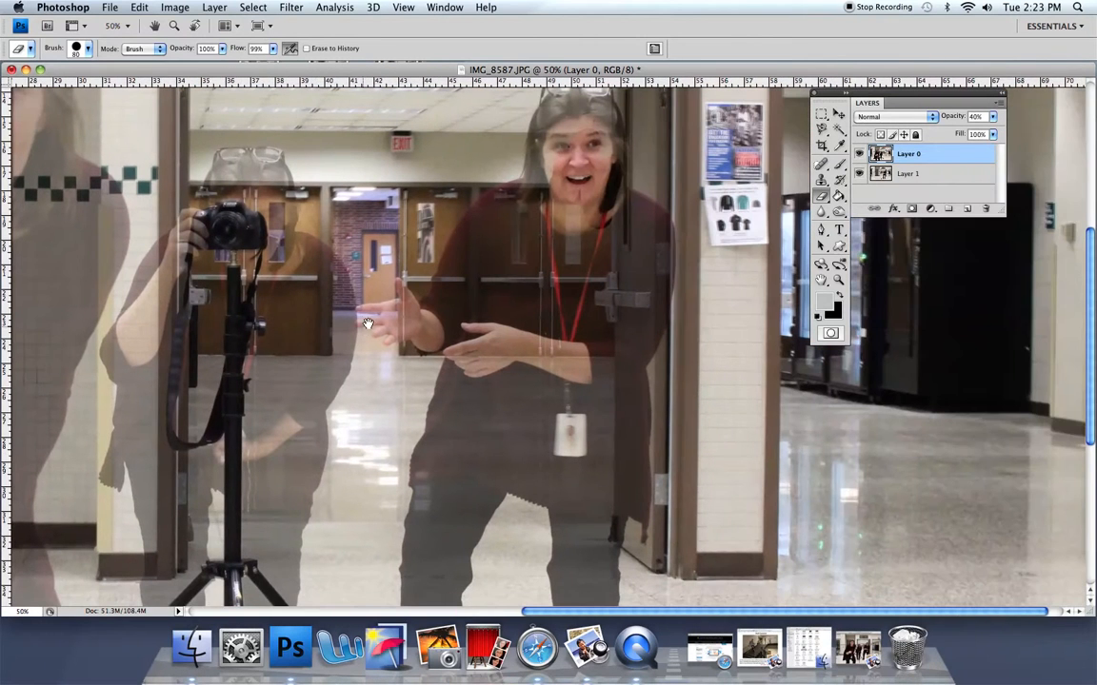
pyautogui.moveTo(567, 195)
pyautogui.mouseDown()
pyautogui.moveTo(531, 255)
pyautogui.moveTo(536, 217)
pyautogui.moveTo(580, 167)
pyautogui.moveTo(592, 126)
pyautogui.moveTo(563, 146)
pyautogui.moveTo(555, 173)
pyautogui.moveTo(555, 131)
pyautogui.moveTo(463, 357)
pyautogui.moveTo(581, 375)
pyautogui.moveTo(557, 394)
pyautogui.moveTo(571, 434)
pyautogui.moveTo(599, 419)
pyautogui.moveTo(606, 437)
pyautogui.moveTo(626, 326)
pyautogui.moveTo(599, 464)
pyautogui.moveTo(586, 326)
pyautogui.moveTo(589, 490)
pyautogui.mouseUp()
pyautogui.moveTo(535, 287)
pyautogui.mouseDown()
pyautogui.moveTo(483, 306)
pyautogui.moveTo(444, 363)
pyautogui.moveTo(431, 433)
pyautogui.moveTo(447, 283)
pyautogui.mouseUp()
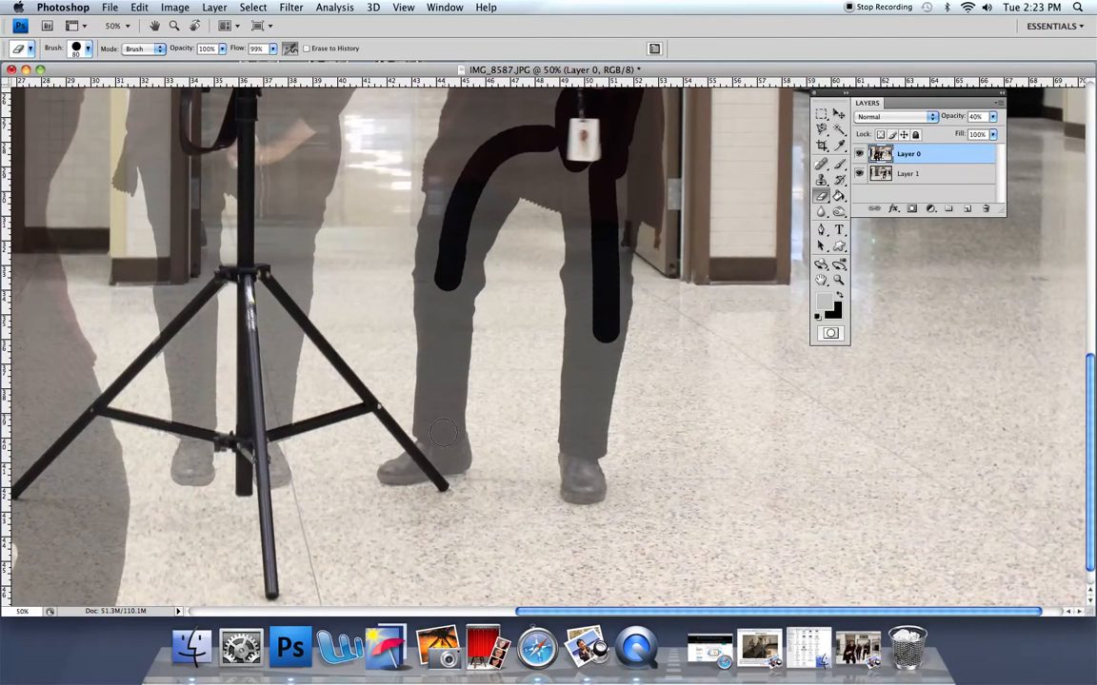
pyautogui.moveTo(451, 436)
pyautogui.mouseDown()
pyautogui.moveTo(458, 276)
pyautogui.moveTo(452, 285)
pyautogui.moveTo(493, 192)
pyautogui.moveTo(474, 225)
pyautogui.moveTo(467, 189)
pyautogui.moveTo(422, 261)
pyautogui.moveTo(416, 402)
pyautogui.moveTo(430, 431)
pyautogui.moveTo(444, 394)
pyautogui.moveTo(447, 245)
pyautogui.moveTo(437, 324)
pyautogui.moveTo(444, 428)
pyautogui.moveTo(454, 420)
pyautogui.moveTo(438, 444)
pyautogui.moveTo(447, 457)
pyautogui.moveTo(390, 473)
pyautogui.moveTo(445, 467)
pyautogui.moveTo(452, 436)
pyautogui.moveTo(457, 462)
pyautogui.moveTo(462, 315)
pyautogui.mouseUp()
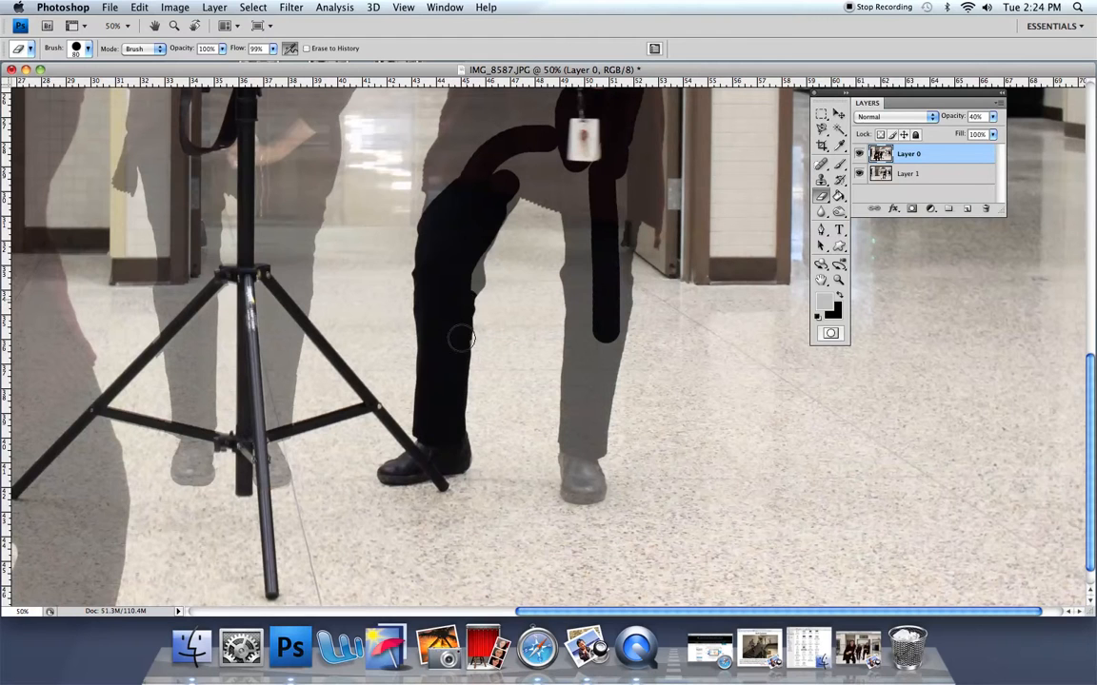
pyautogui.moveTo(594, 354)
pyautogui.mouseDown()
pyautogui.moveTo(587, 505)
pyautogui.moveTo(570, 482)
pyautogui.moveTo(572, 394)
pyautogui.moveTo(597, 230)
pyautogui.moveTo(623, 211)
pyautogui.moveTo(582, 458)
pyautogui.mouseUp()
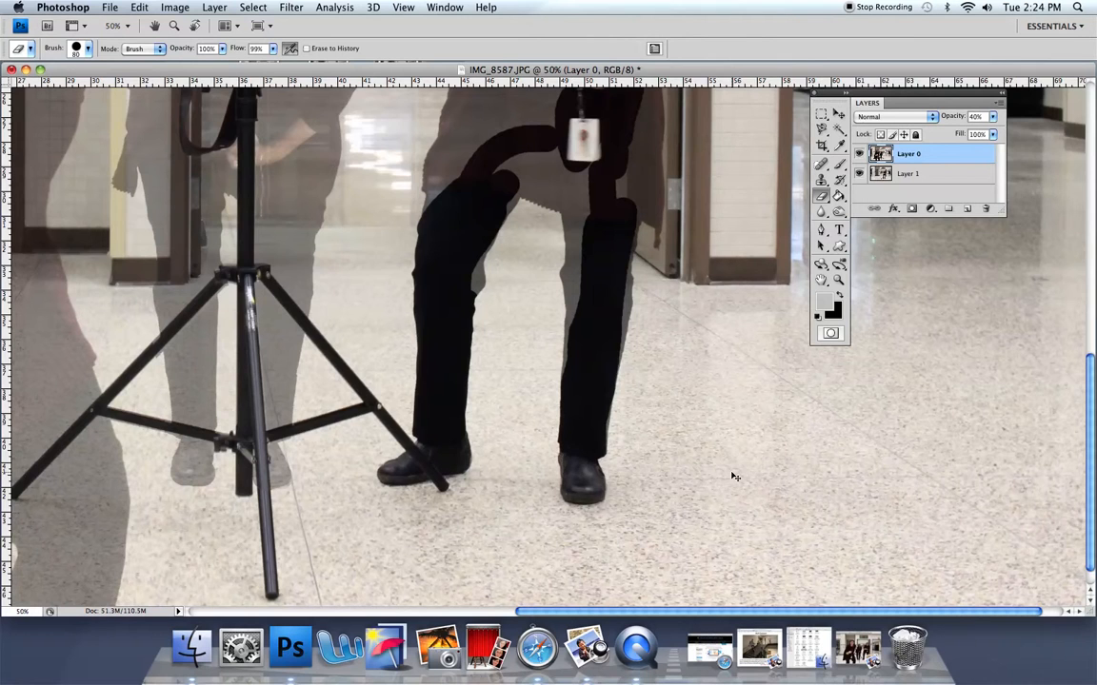
# - Reduce the eraser to 45 px and erase Layer 0 at the edge of the doorway woman's front-facing shoe
pyautogui.press('super+equal')
pyautogui.press('super+equal')
pyautogui.press('super+equal')
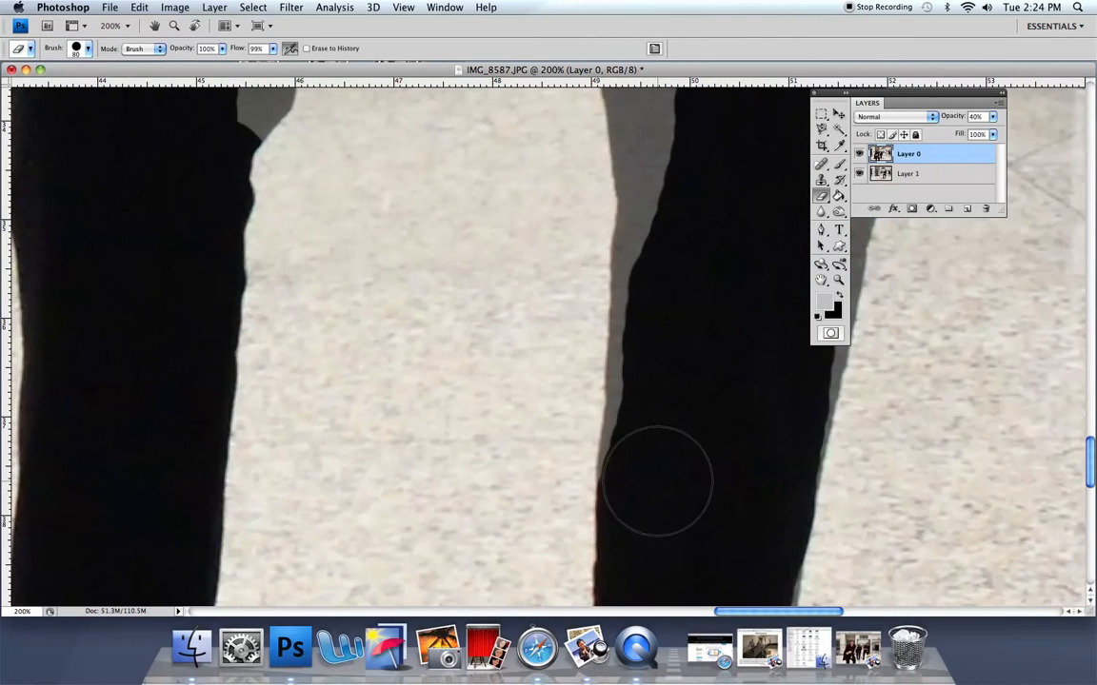
pyautogui.moveTo(654, 484); pyautogui.dragTo(562, 175)
pyautogui.moveTo(572, 472); pyautogui.dragTo(575, 335)
pyautogui.press('[')
pyautogui.press('[')
pyautogui.press('[')
pyautogui.press('[')
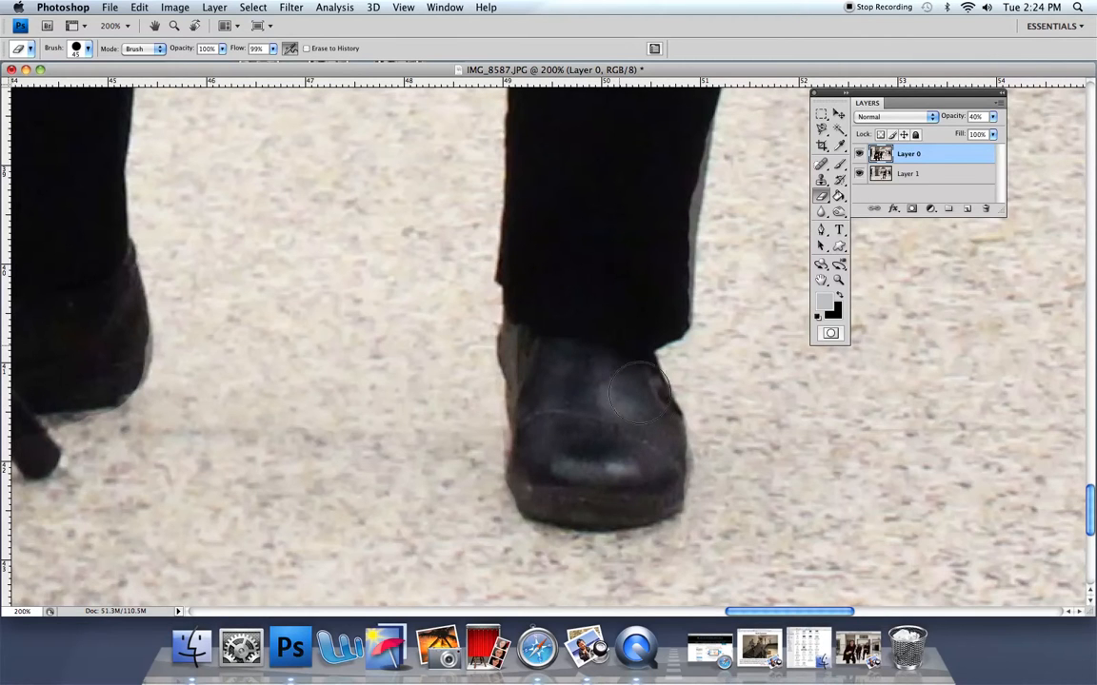
pyautogui.click(673, 430)
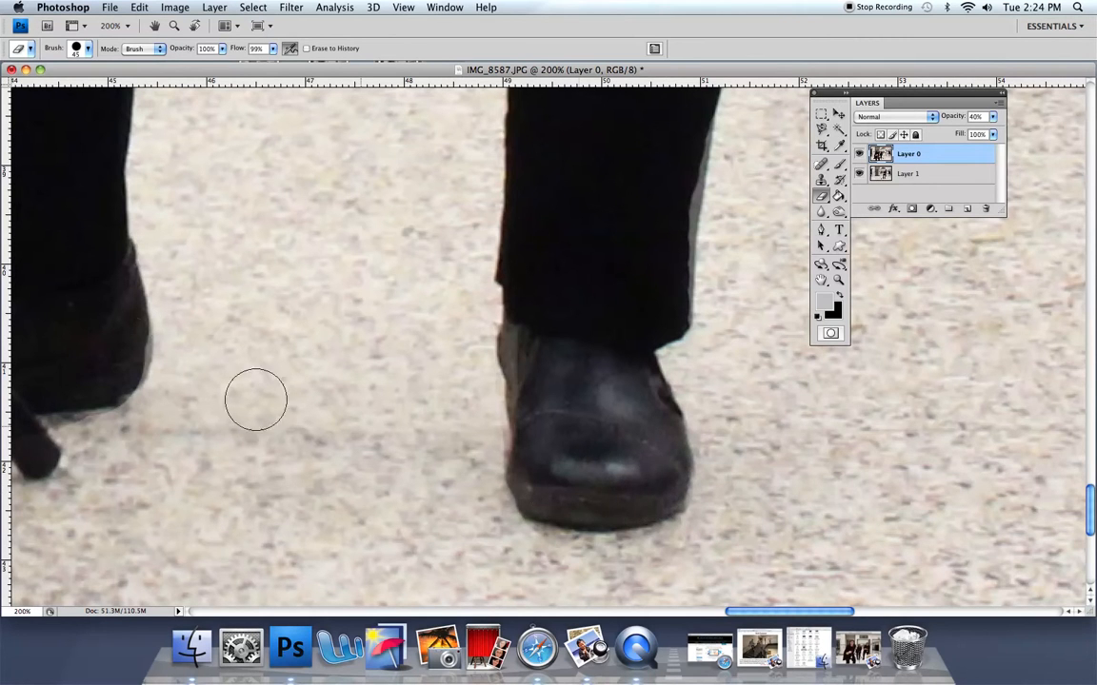
# - Erase more of Layer 0 along the edges of the doorway woman's ankles and trouser legs
pyautogui.hscroll(-5, 86, 348)
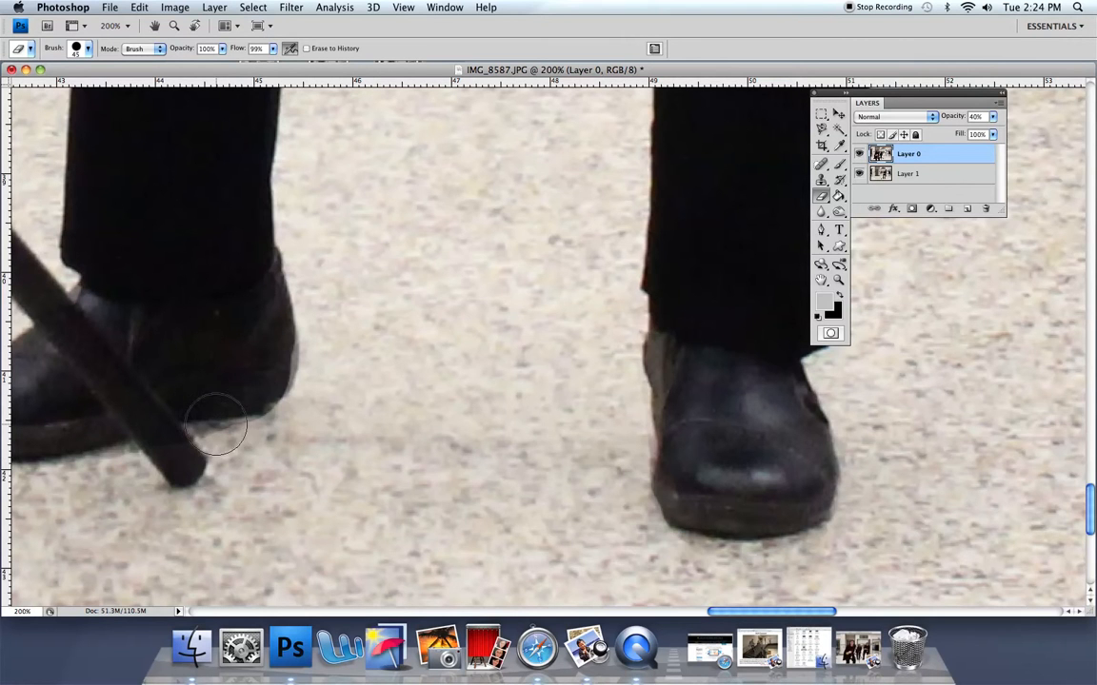
pyautogui.moveTo(298, 240); pyautogui.dragTo(416, 460)
pyautogui.moveTo(381, 248); pyautogui.dragTo(408, 521)
pyautogui.moveTo(433, 269)
pyautogui.mouseDown()
pyautogui.moveTo(378, 347)
pyautogui.moveTo(391, 295)
pyautogui.moveTo(411, 281)
pyautogui.moveTo(421, 306)
pyautogui.moveTo(405, 393)
pyautogui.moveTo(423, 380)
pyautogui.moveTo(417, 373)
pyautogui.mouseUp()
pyautogui.moveTo(649, 369); pyautogui.dragTo(417, 364)
pyautogui.moveTo(514, 362)
pyautogui.mouseDown()
pyautogui.moveTo(535, 338)
pyautogui.moveTo(547, 550)
pyautogui.moveTo(576, 437)
pyautogui.moveTo(559, 237)
pyautogui.moveTo(595, 348)
pyautogui.moveTo(605, 290)
pyautogui.moveTo(620, 371)
pyautogui.moveTo(584, 181)
pyautogui.mouseUp()
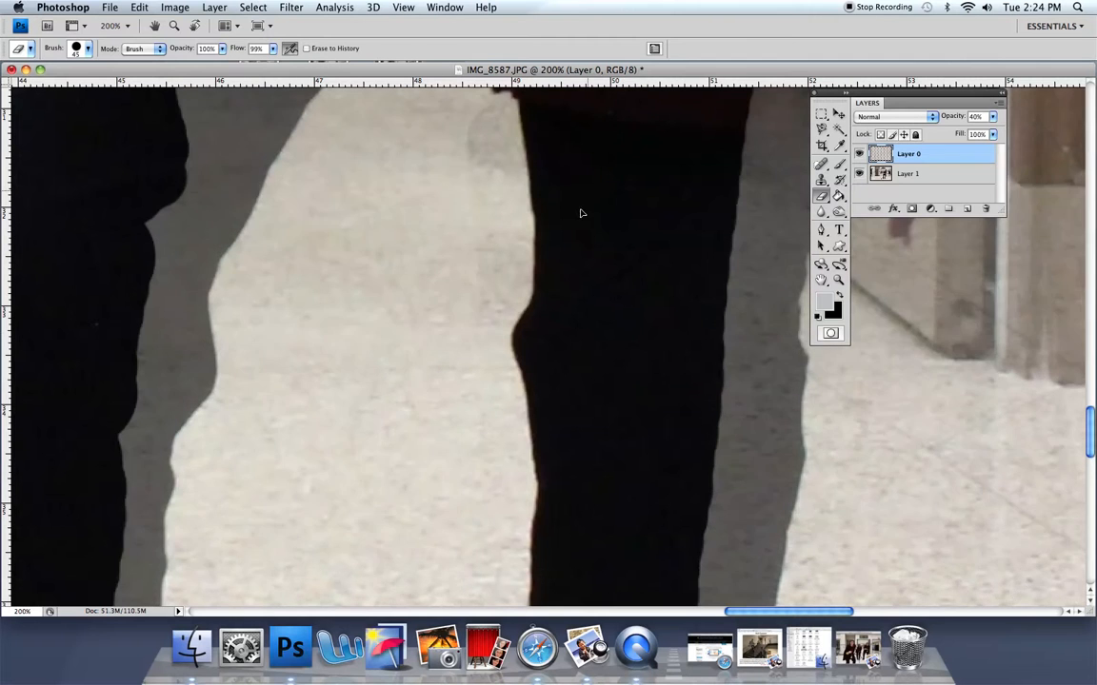
pyautogui.moveTo(751, 381)
pyautogui.mouseDown()
pyautogui.moveTo(709, 430)
pyautogui.moveTo(744, 234)
pyautogui.mouseUp()
# - Erase Layer 0 with a 90 px brush over the doorway woman's tunic hem, trouser legs and shoes
pyautogui.press('super+minus')
pyautogui.press('super+minus')
pyautogui.press('super+minus')
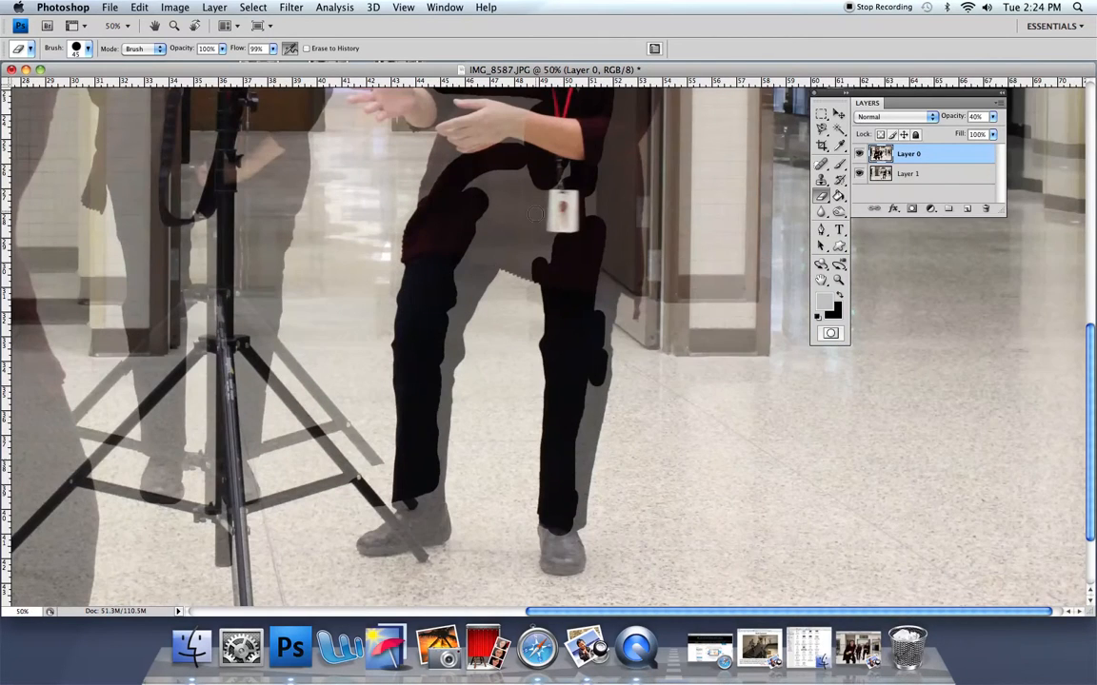
pyautogui.moveTo(567, 226)
pyautogui.mouseDown()
pyautogui.moveTo(423, 180)
pyautogui.moveTo(509, 209)
pyautogui.moveTo(521, 238)
pyautogui.moveTo(500, 258)
pyautogui.moveTo(524, 269)
pyautogui.mouseUp()
pyautogui.moveTo(569, 326)
pyautogui.mouseDown()
pyautogui.moveTo(609, 315)
pyautogui.moveTo(552, 568)
pyautogui.moveTo(542, 557)
pyautogui.moveTo(564, 530)
pyautogui.mouseUp()
pyautogui.moveTo(410, 514)
pyautogui.mouseDown()
pyautogui.moveTo(372, 538)
pyautogui.moveTo(420, 526)
pyautogui.mouseUp()
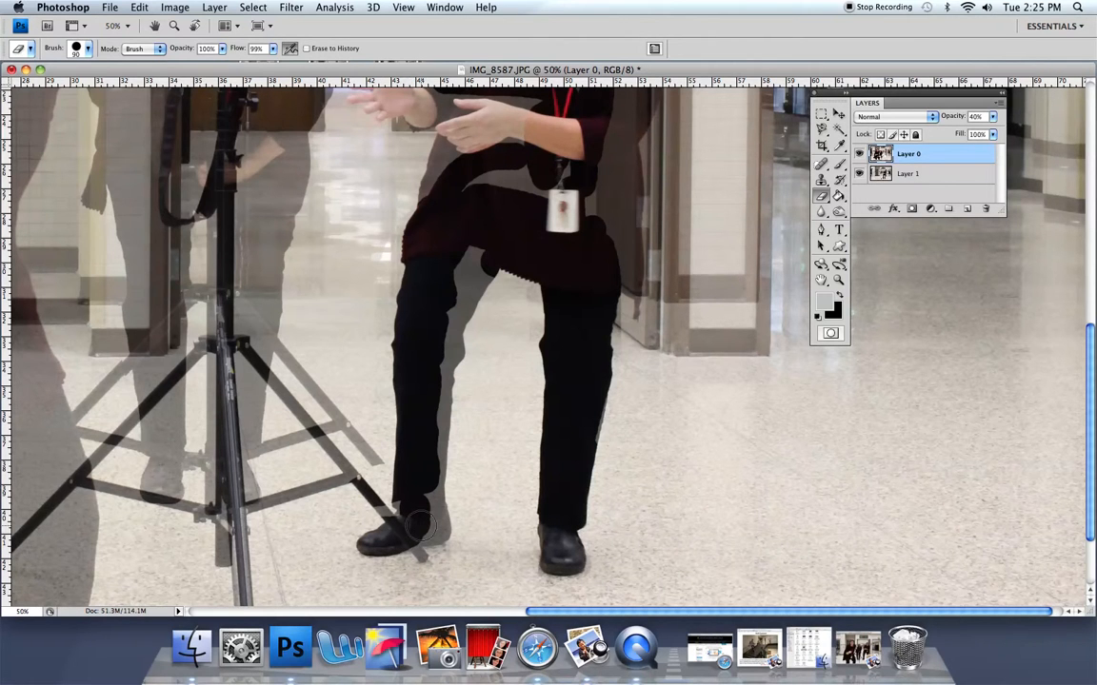
# - Move Layer 0 back into alignment so its tripod and doorway match those in Layer 1
pyautogui.press('super+minus')
pyautogui.press('super+minus')
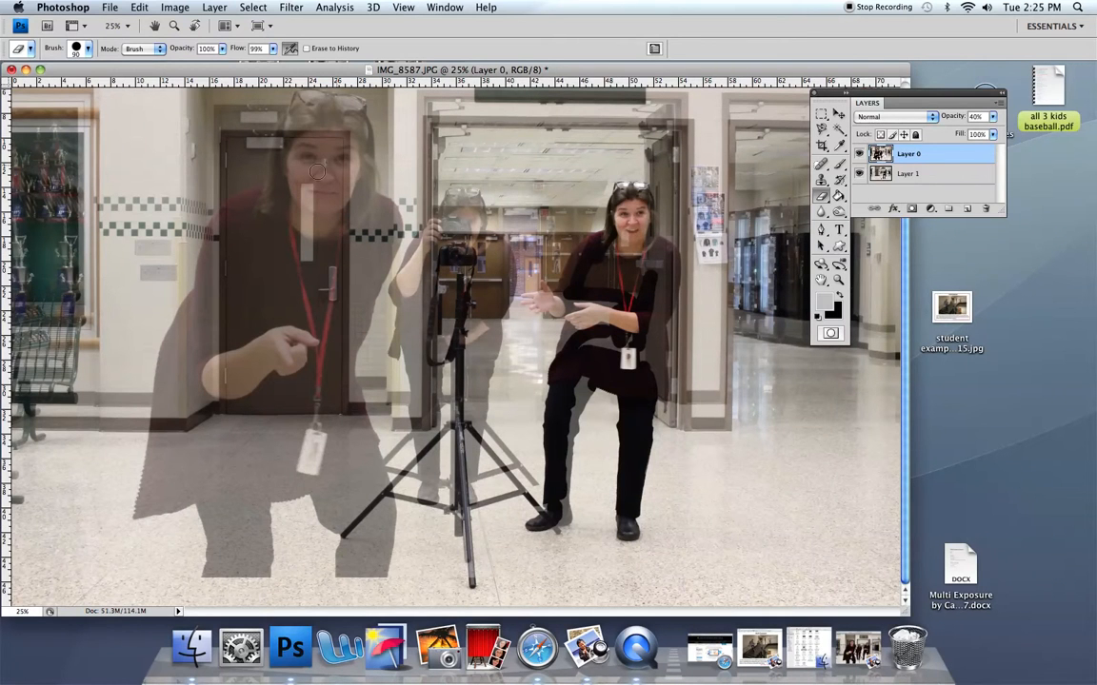
pyautogui.moveTo(575, 70); pyautogui.dragTo(624, 143)
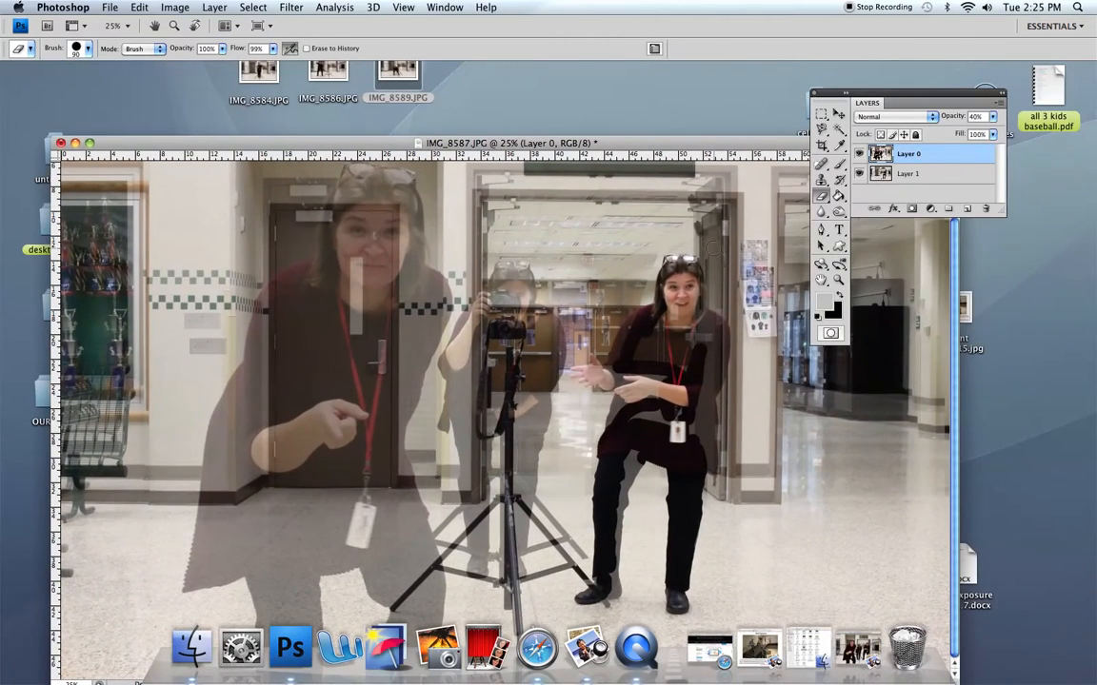
pyautogui.press('v')
pyautogui.moveTo(634, 374)
pyautogui.mouseDown()
pyautogui.moveTo(702, 388)
pyautogui.moveTo(709, 447)
pyautogui.mouseUp()
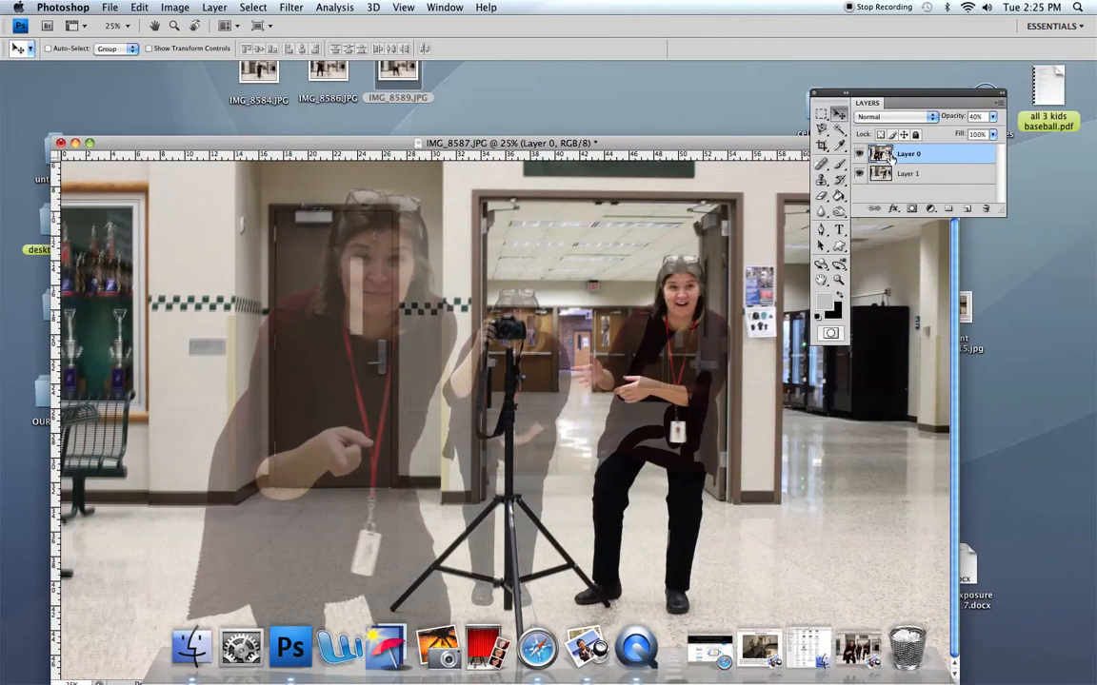
# - Erase the remaining Layer 0 areas covering the doorway woman's hair, sleeves and tunic
pyautogui.press('e')
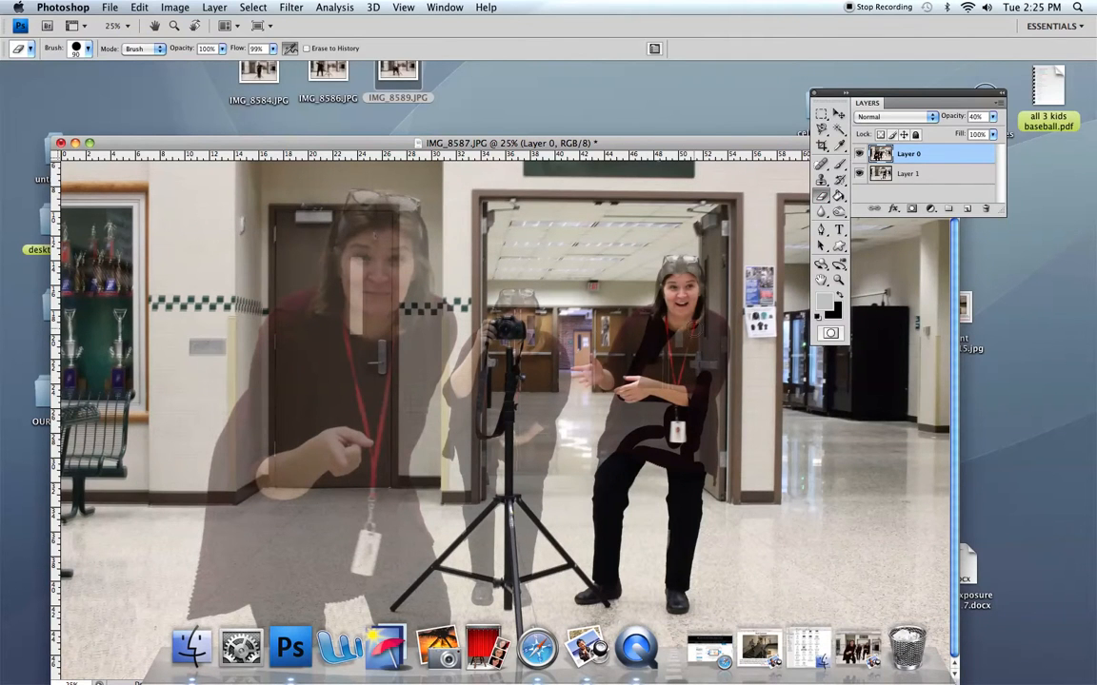
pyautogui.moveTo(647, 324)
pyautogui.mouseDown()
pyautogui.moveTo(623, 423)
pyautogui.moveTo(629, 447)
pyautogui.moveTo(661, 422)
pyautogui.mouseUp()
pyautogui.moveTo(648, 370)
pyautogui.mouseDown()
pyautogui.moveTo(678, 379)
pyautogui.moveTo(684, 347)
pyautogui.moveTo(706, 363)
pyautogui.moveTo(722, 314)
pyautogui.mouseUp()
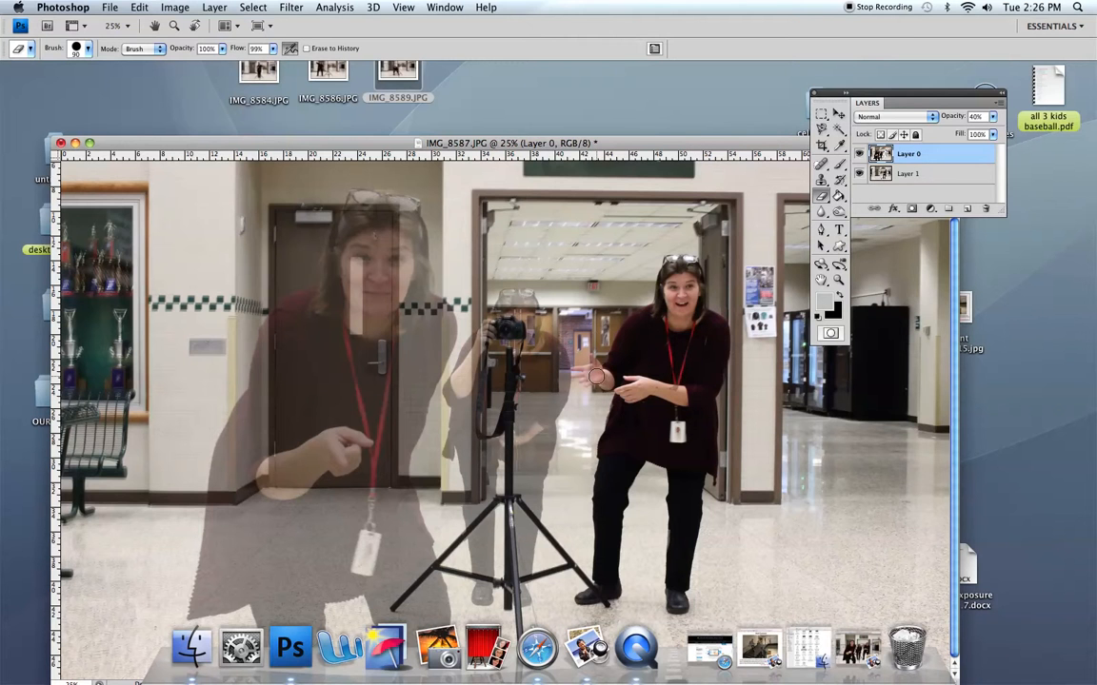
# - Reduce the eraser to 45 px and clear Layer 0 along the doorway woman's tunic edge and outstretched hand
pyautogui.press('super+plus')
pyautogui.press('super+plus')
pyautogui.press('super+plus')
pyautogui.press('super+plus')
pyautogui.press('space')
pyautogui.moveTo(549, 294)
pyautogui.mouseDown()
pyautogui.moveTo(303, 401)
pyautogui.moveTo(477, 359)
pyautogui.moveTo(477, 393)
pyautogui.moveTo(516, 365)
pyautogui.moveTo(507, 331)
pyautogui.moveTo(529, 371)
pyautogui.moveTo(509, 381)
pyautogui.moveTo(550, 405)
pyautogui.moveTo(544, 439)
pyautogui.moveTo(613, 455)
pyautogui.mouseUp()
pyautogui.press('[')
pyautogui.press('[')
pyautogui.press('[')
pyautogui.press('[')
pyautogui.press('[')
pyautogui.moveTo(591, 535); pyautogui.dragTo(580, 590)
pyautogui.moveTo(678, 502); pyautogui.dragTo(722, 379)
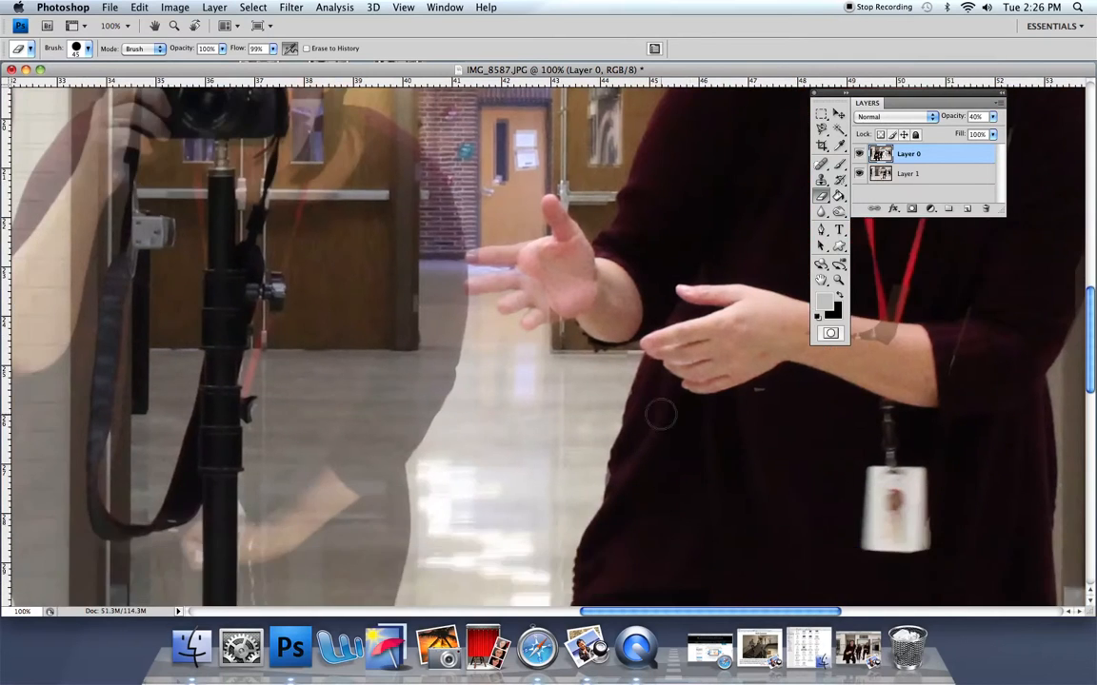
pyautogui.moveTo(494, 245)
pyautogui.mouseDown()
pyautogui.moveTo(518, 262)
pyautogui.moveTo(509, 279)
pyautogui.moveTo(457, 252)
pyautogui.moveTo(480, 268)
pyautogui.moveTo(467, 281)
pyautogui.moveTo(532, 311)
pyautogui.moveTo(504, 281)
pyautogui.moveTo(547, 255)
pyautogui.moveTo(523, 281)
pyautogui.moveTo(619, 329)
pyautogui.mouseUp()
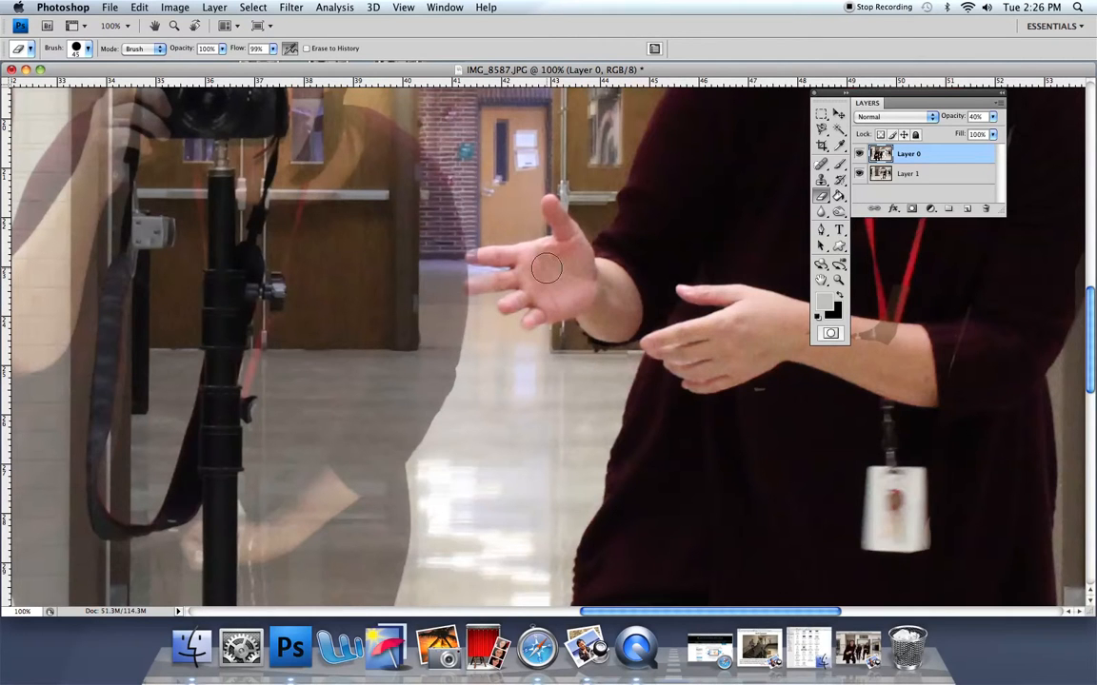
# - Reduce the eraser to 20 px and clear Layer 0 from the fingertips of the woman's outstretched hand
pyautogui.hscroll(-2, 485, 236)
pyautogui.press('[')
pyautogui.press('[')
pyautogui.press('[')
pyautogui.moveTo(527, 281)
pyautogui.mouseDown()
pyautogui.moveTo(517, 263)
pyautogui.moveTo(517, 292)
pyautogui.moveTo(531, 290)
pyautogui.mouseUp()
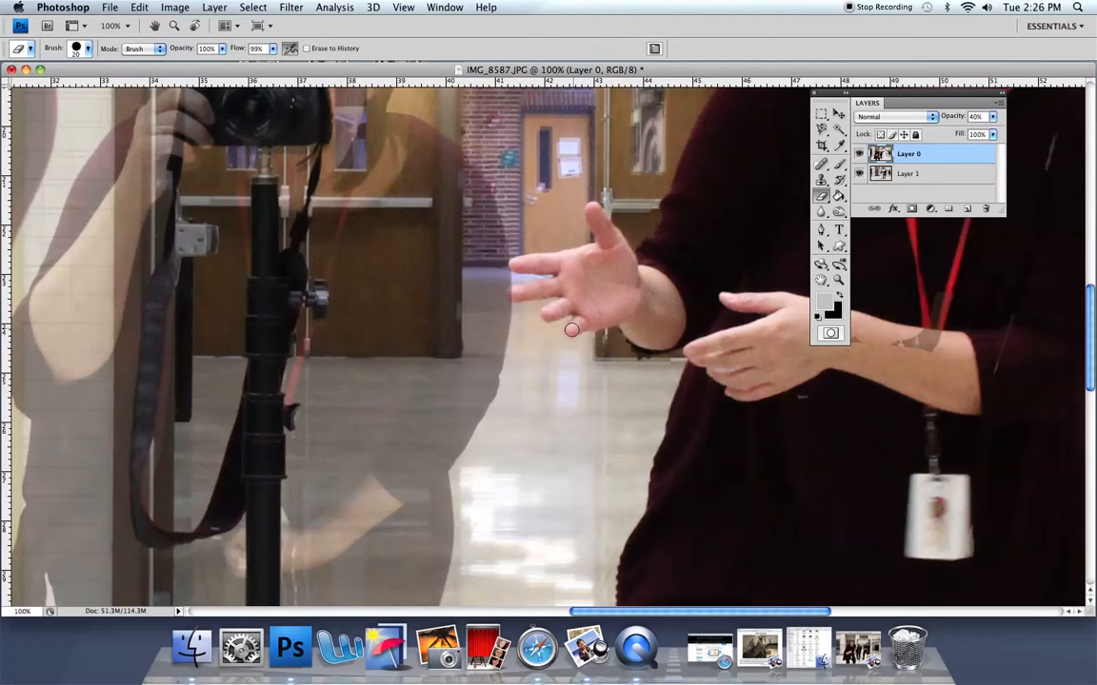
# - Restore Layer 0's opacity to 100%
pyautogui.press('super+minus')
pyautogui.press('super+minus')
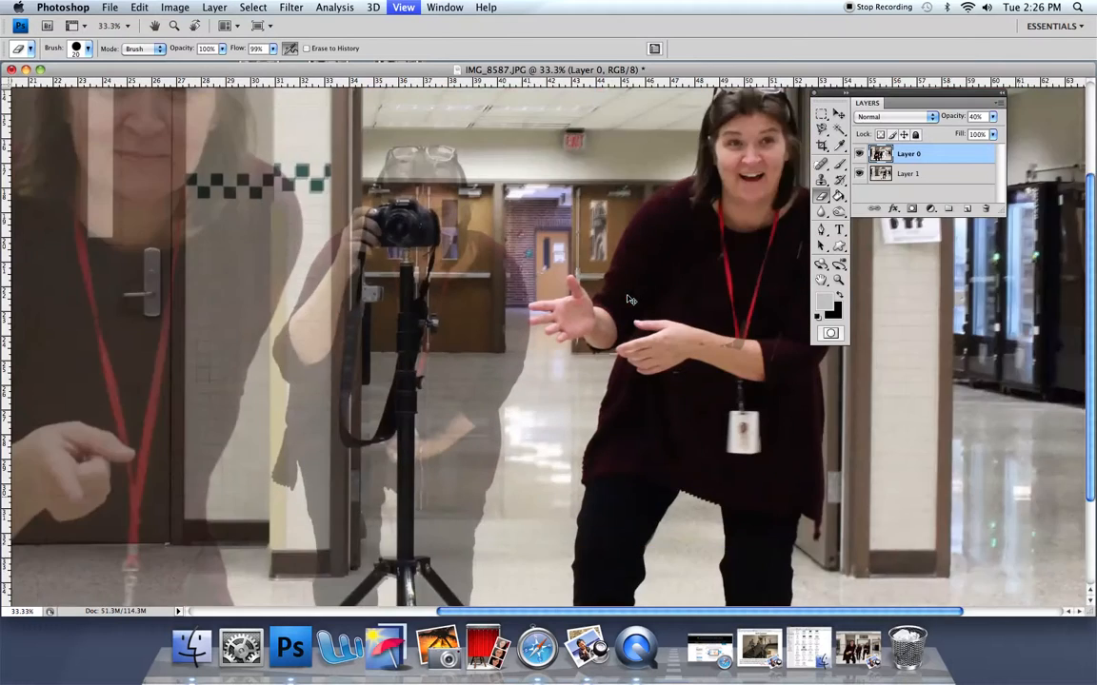
pyautogui.press('super+minus')
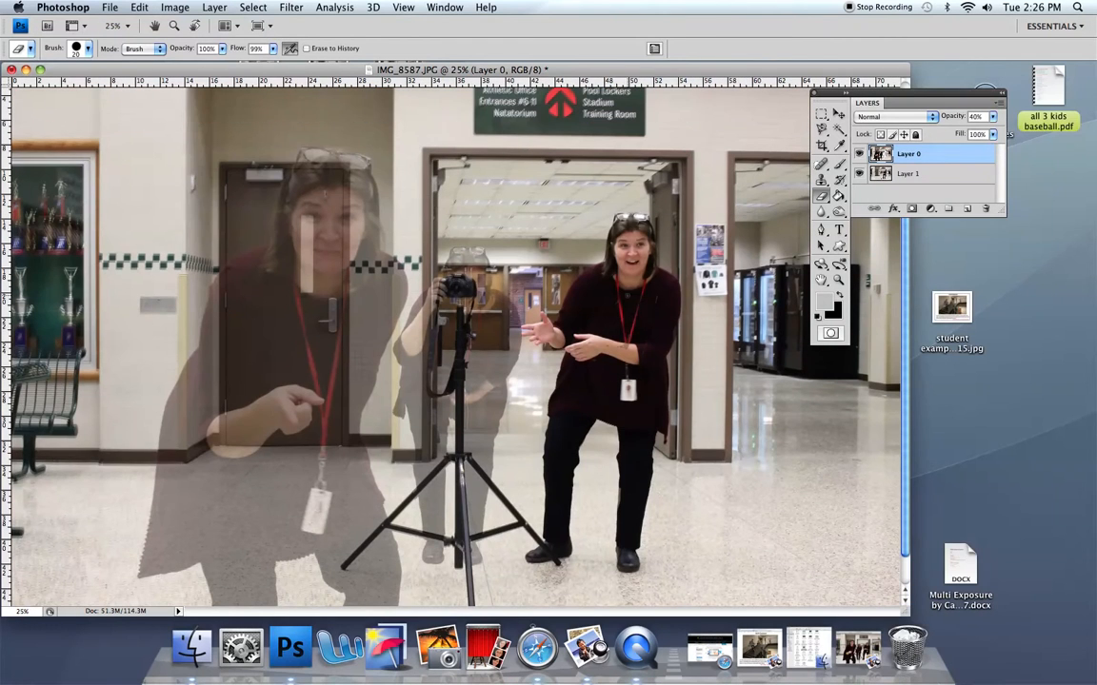
pyautogui.click(994, 116)
pyautogui.moveTo(955, 133); pyautogui.dragTo(1001, 134)
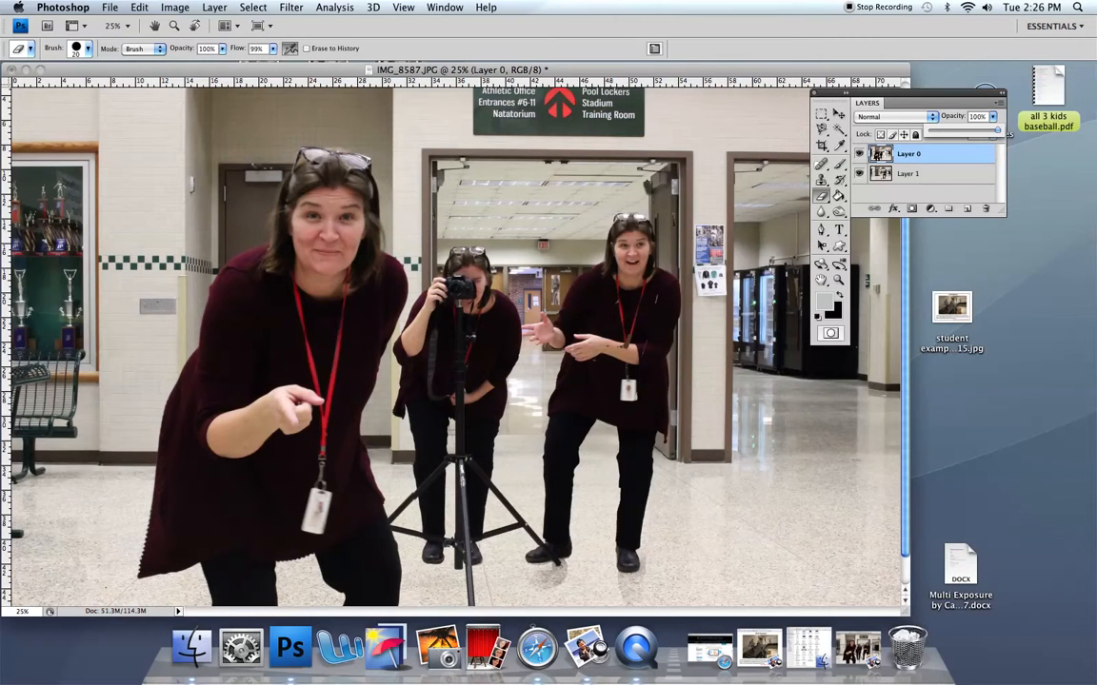
pyautogui.click(1008, 135)
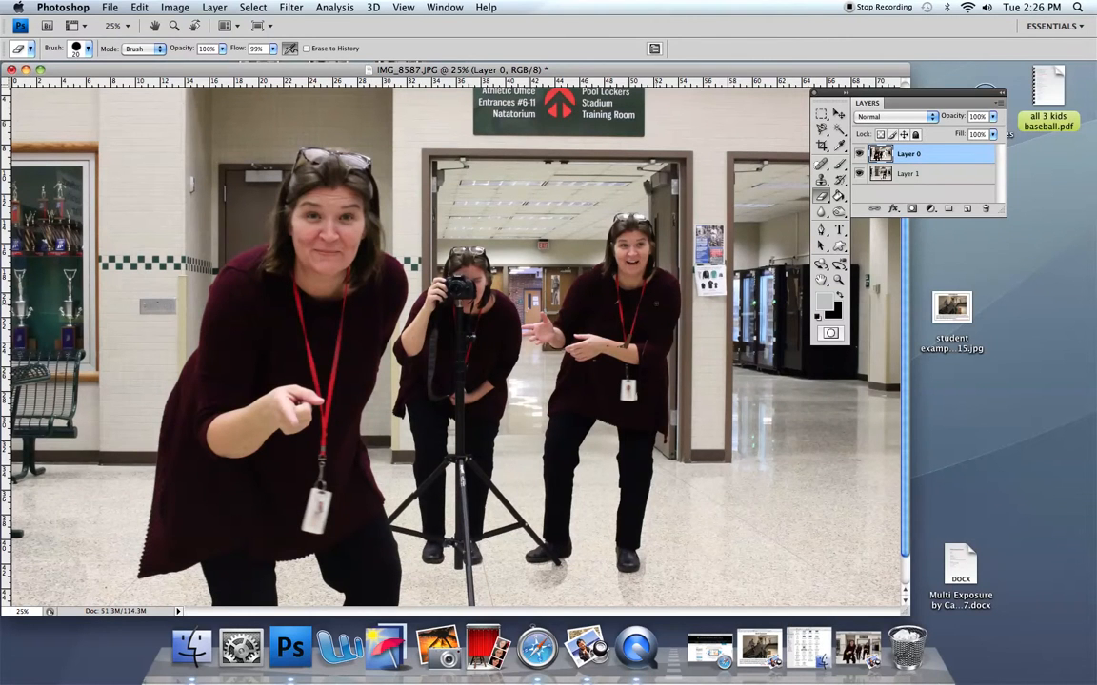
# - Enlarge the eraser to 90 px and flatten the image into a single Background layer
pyautogui.press(']')
pyautogui.press(']')
pyautogui.press(']')
pyautogui.press(']')
pyautogui.press(']')
pyautogui.press(']')
pyautogui.click(214, 7)
pyautogui.click(276, 478)
# - Save the picture to the Desktop as a quality 7 baseline JPEG named "lastname ME camera"
pyautogui.click(109, 7)
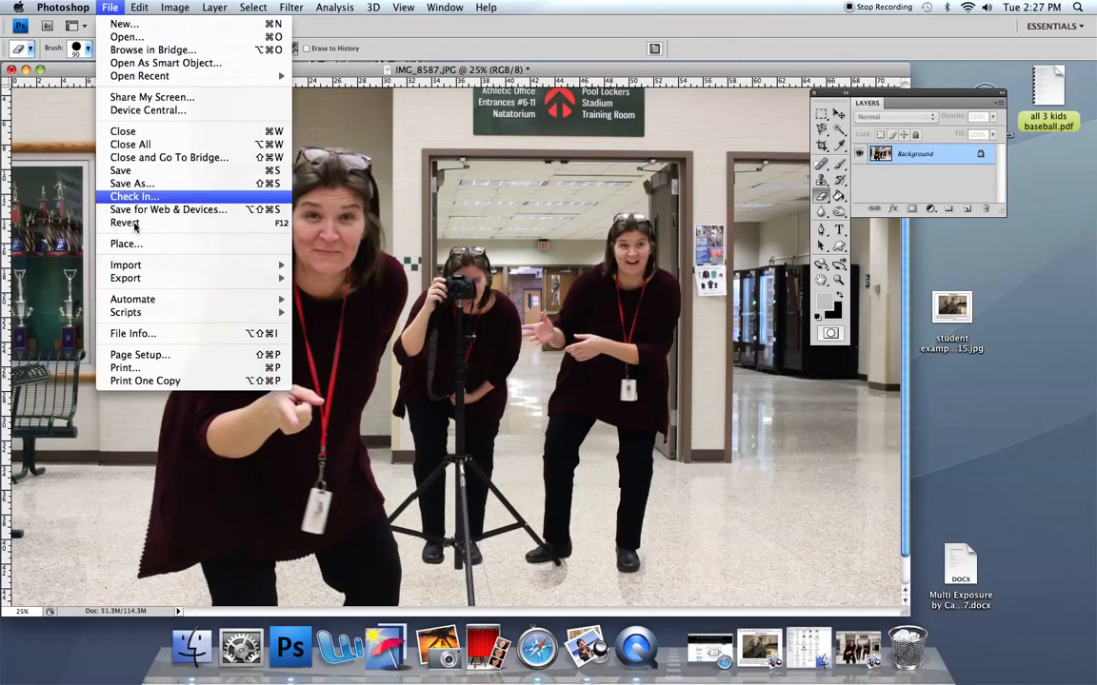
pyautogui.click(131, 183)
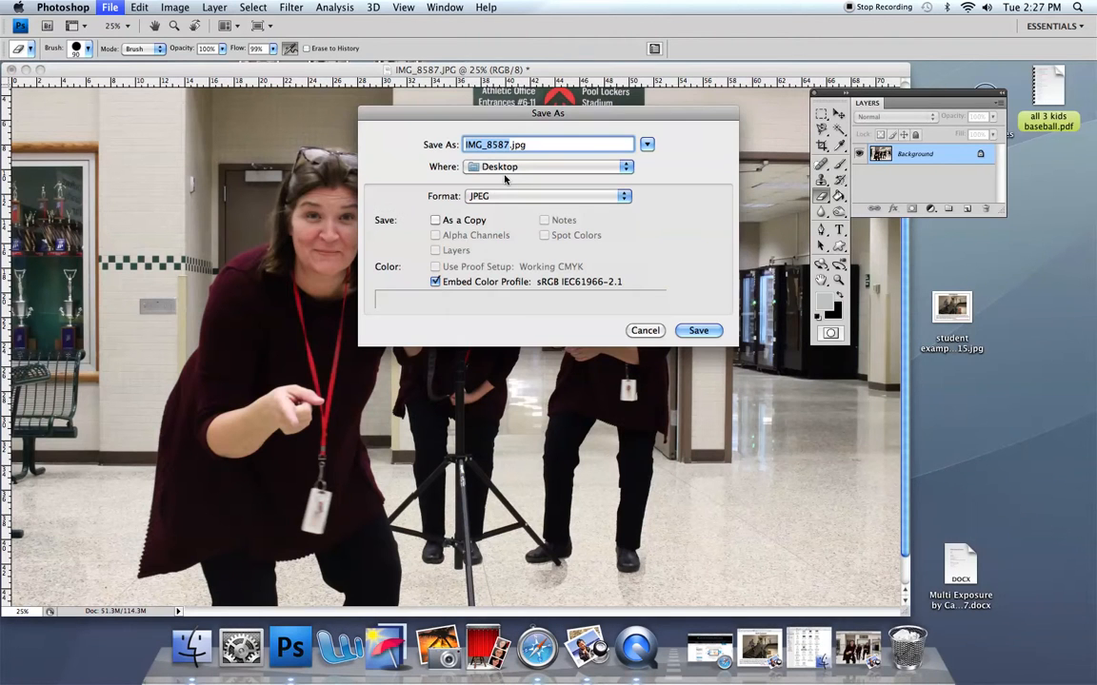
pyautogui.press('BackSpace')
pyautogui.write('lastname ME ')
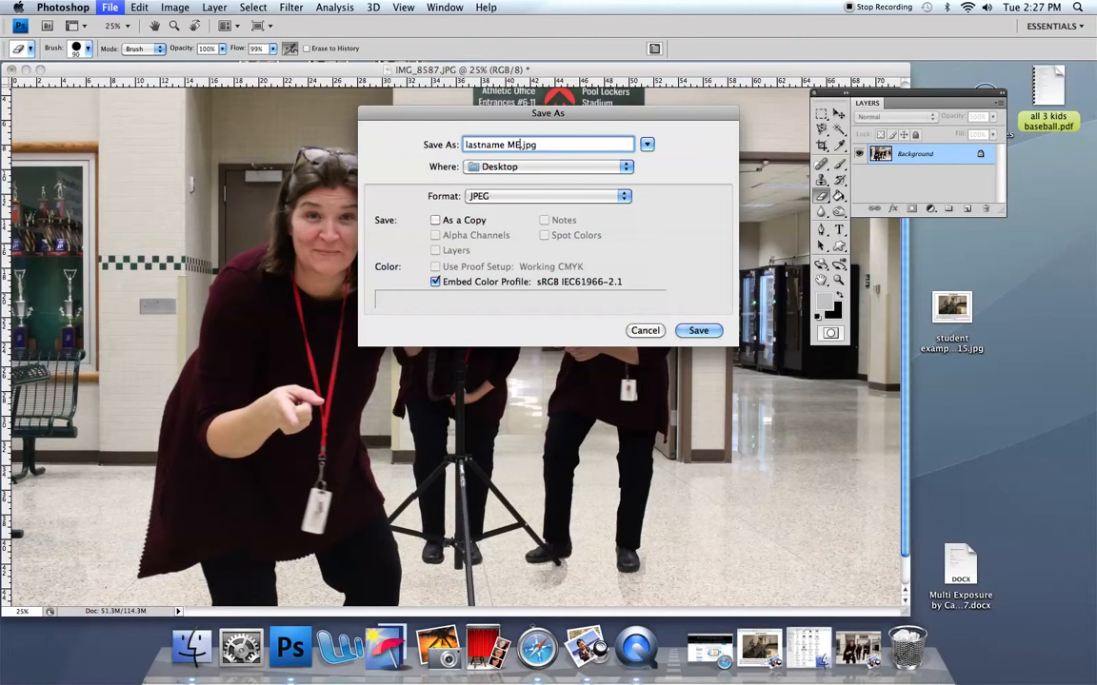
pyautogui.write('ca,mera')
pyautogui.press('BackSpace')
pyautogui.press('BackSpace')
pyautogui.press('BackSpace')
pyautogui.press('BackSpace')
pyautogui.press('BackSpace')
pyautogui.write('mare')
pyautogui.press('BackSpace')
pyautogui.press('BackSpace')
pyautogui.press('BackSpace')
pyautogui.write('era')
pyautogui.press('Return')
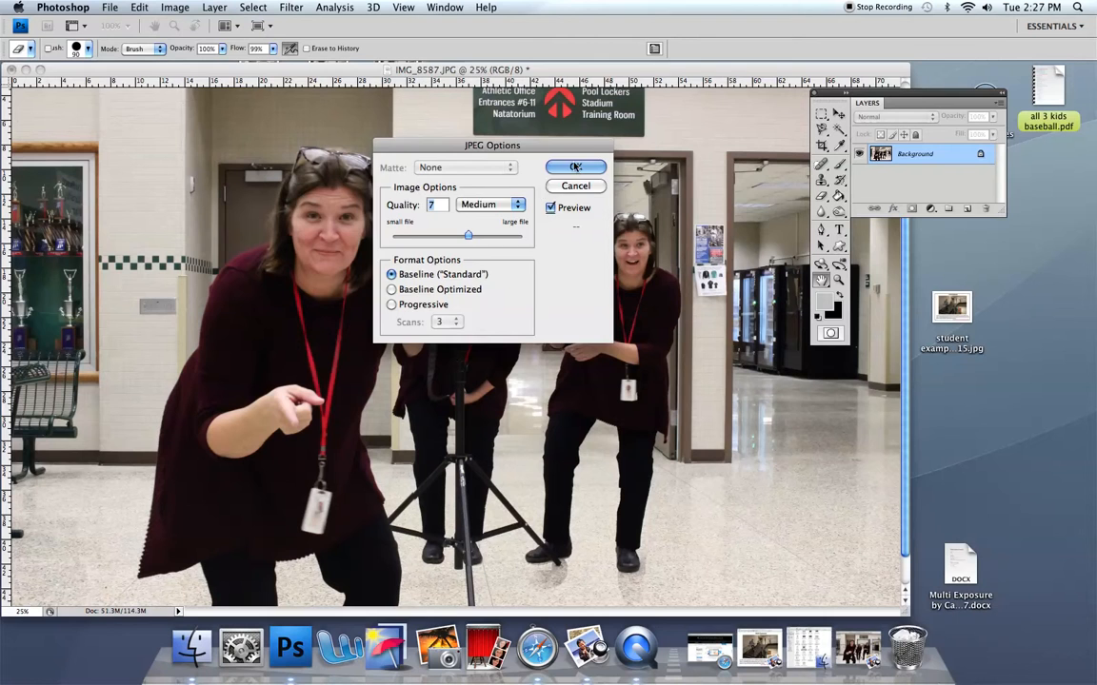
pyautogui.click(575, 167)
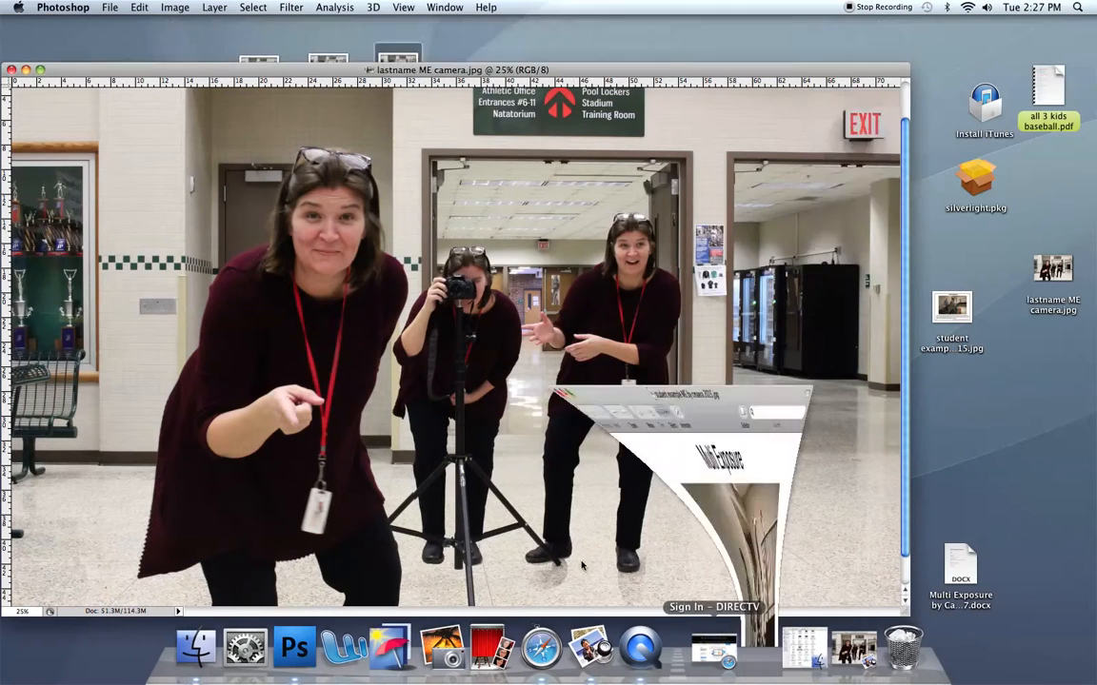